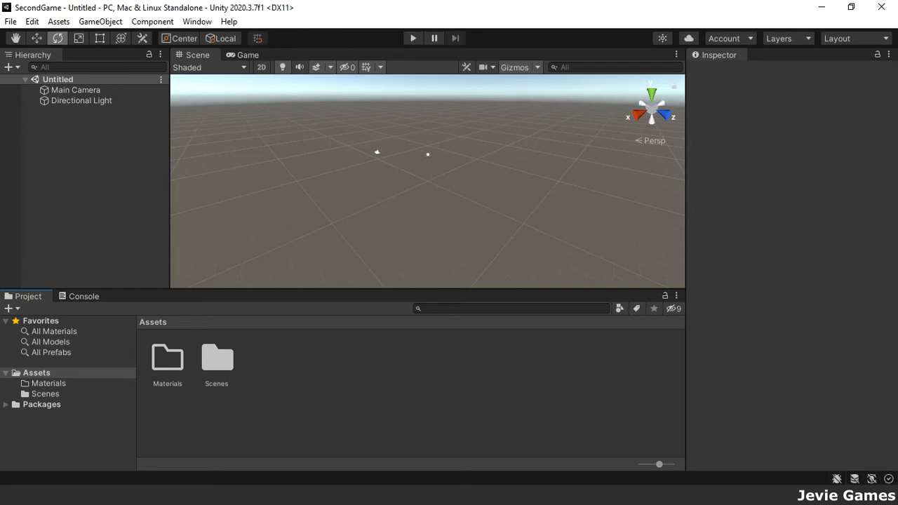
Add a 3D cube to the untitled scene
{"action": "right_click", "coordinate": [59, 162]}
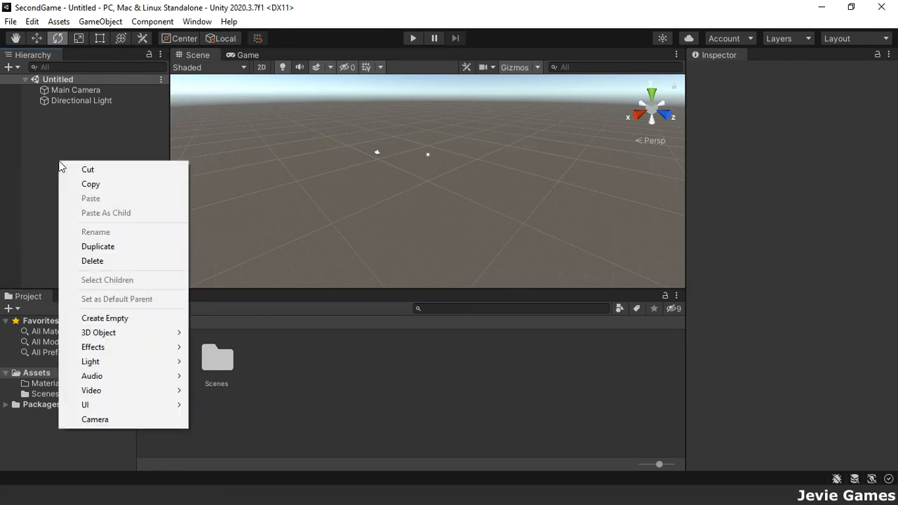
{"action": "mouse_move", "coordinate": [124, 337]}
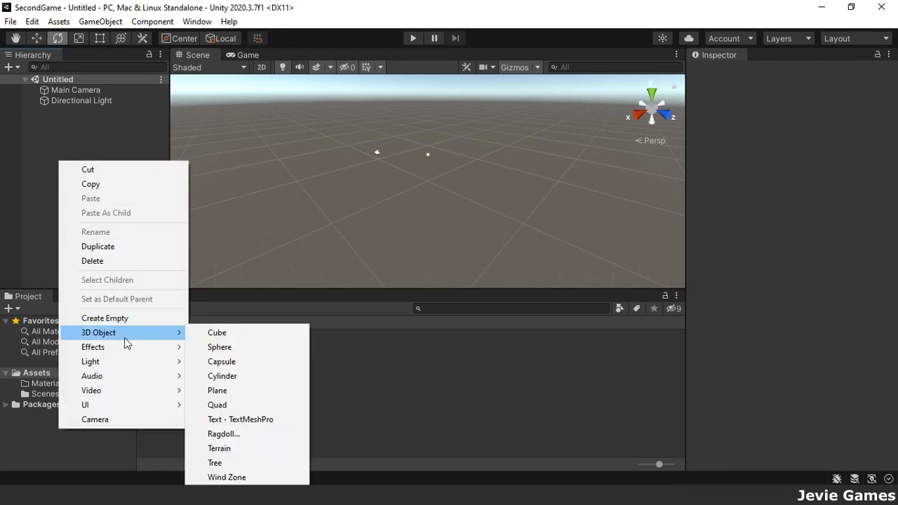
{"action": "left_click", "coordinate": [219, 333]}
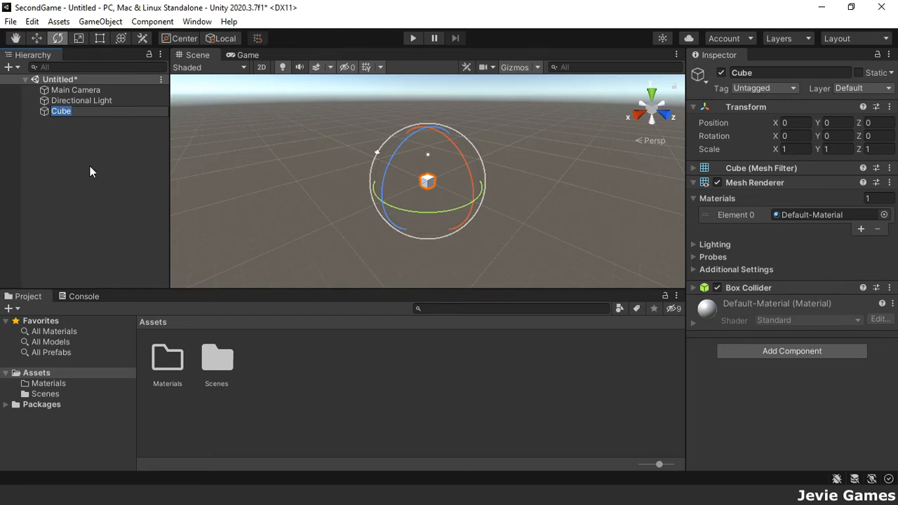
Move the cube along all three axes to about X 4.02, Y 3.48, Z -4.28
{"action": "left_click", "coordinate": [38, 39]}
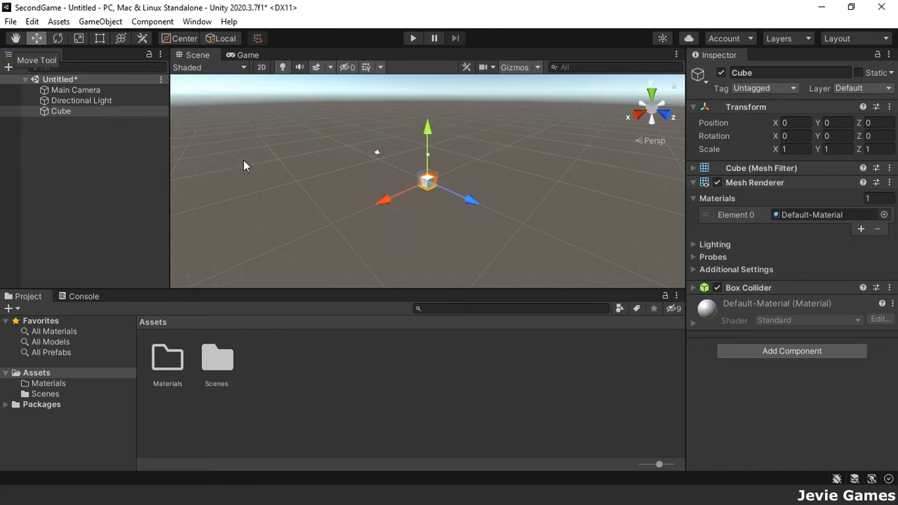
{"action": "left_click_drag", "start_coordinate": [385, 202], "coordinate": [350, 215]}
{"action": "left_click_drag", "start_coordinate": [396, 151], "coordinate": [386, 106]}
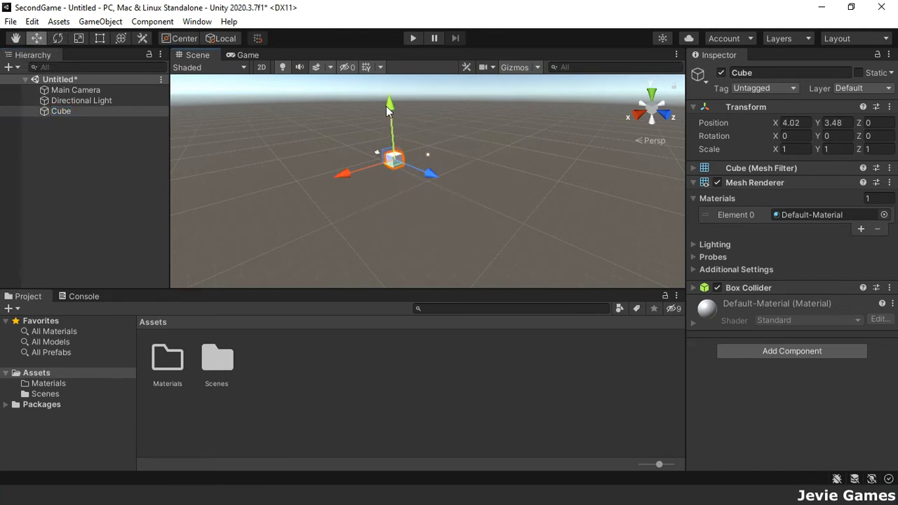
{"action": "left_click_drag", "start_coordinate": [428, 174], "coordinate": [400, 164]}
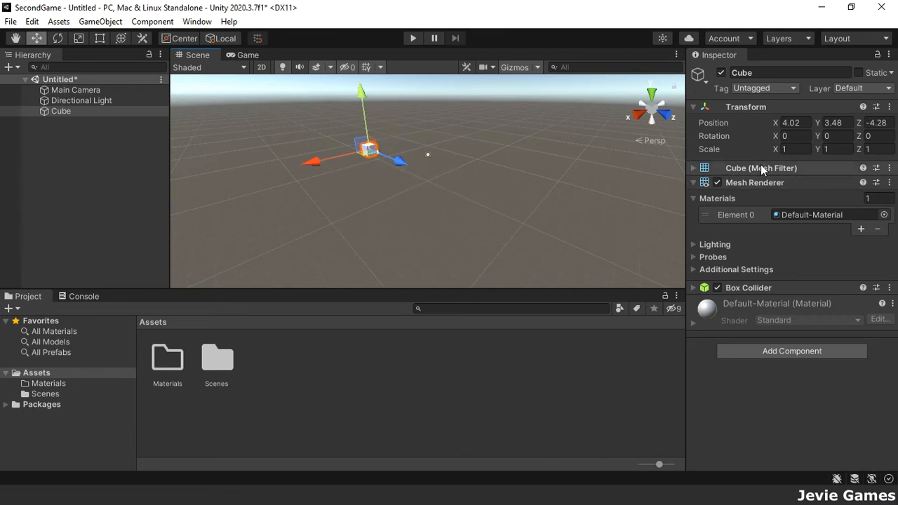
Set the cube's scale to 5 on X, Y and Z, and rotate it about 40.36 degrees around Y
{"action": "left_click", "coordinate": [798, 149]}
{"action": "type", "text": "5"}
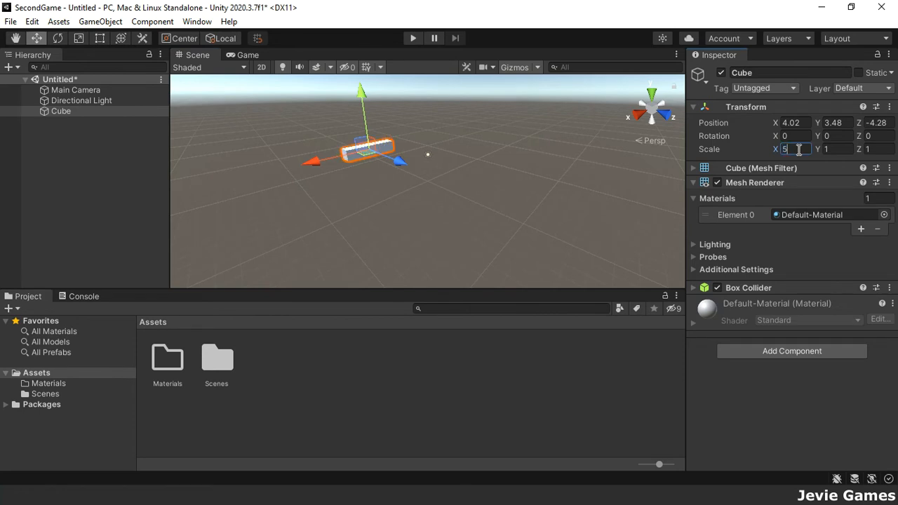
{"action": "key", "text": "Tab"}
{"action": "type", "text": "5"}
{"action": "left_click", "coordinate": [882, 152]}
{"action": "type", "text": "5"}
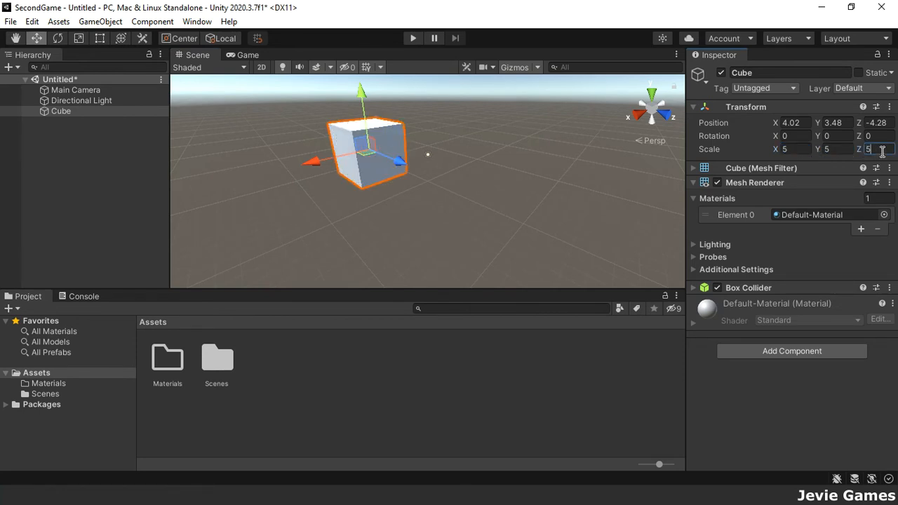
{"action": "left_click", "coordinate": [824, 136]}
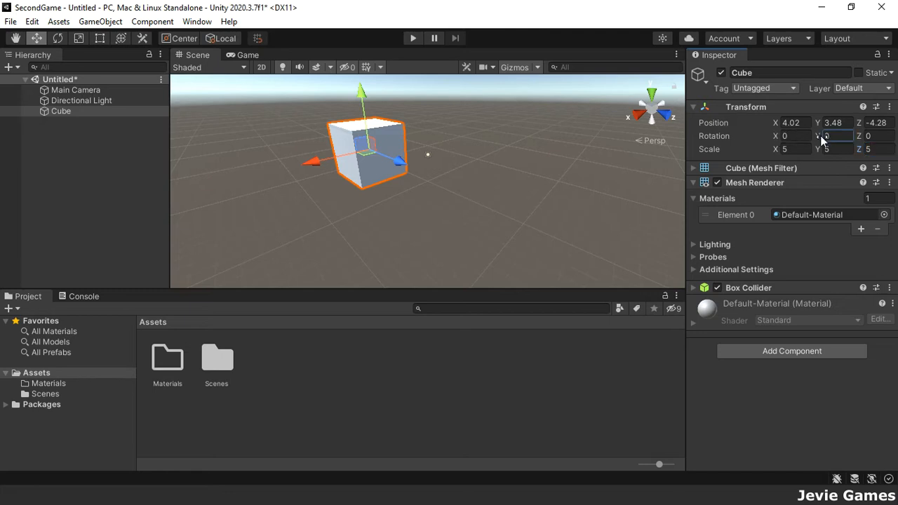
{"action": "left_click_drag", "start_coordinate": [821, 136], "coordinate": [835, 162]}
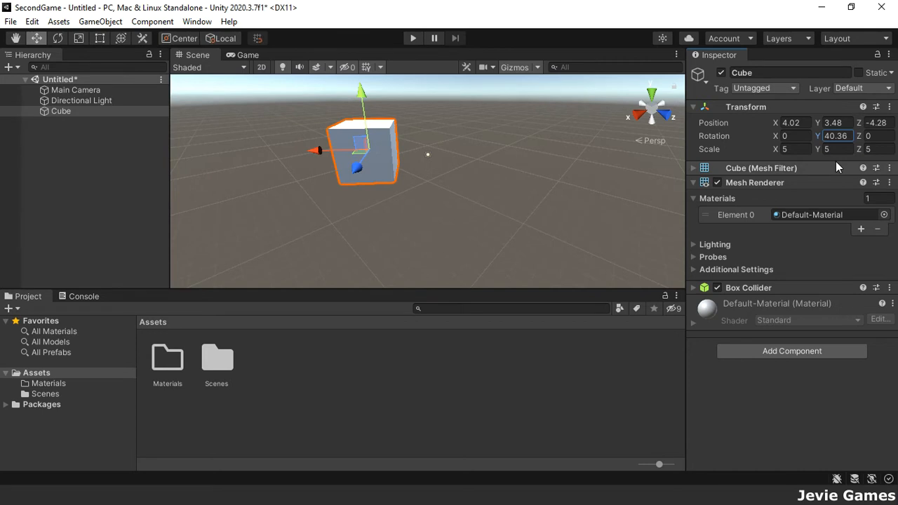
Expand the cube's Mesh Filter and view the meshes available for it
{"action": "left_click", "coordinate": [832, 169]}
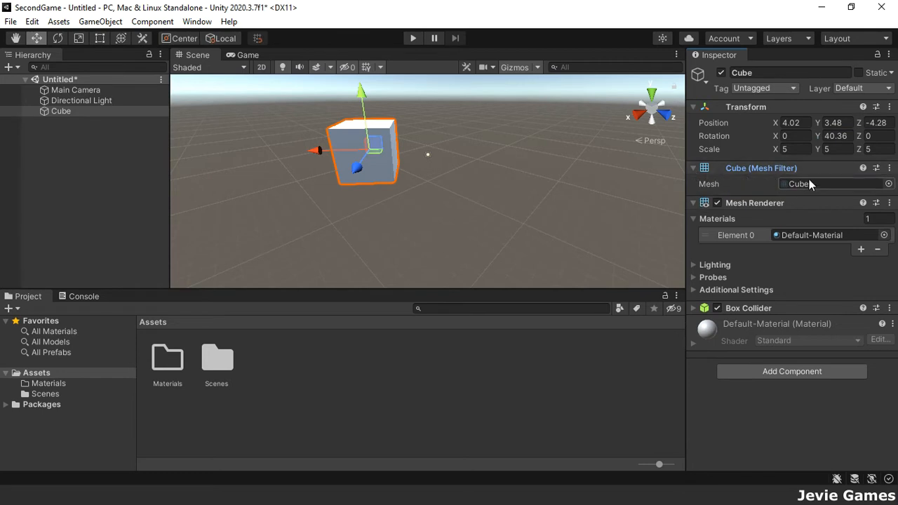
{"action": "left_click", "coordinate": [819, 185]}
{"action": "left_click", "coordinate": [889, 183]}
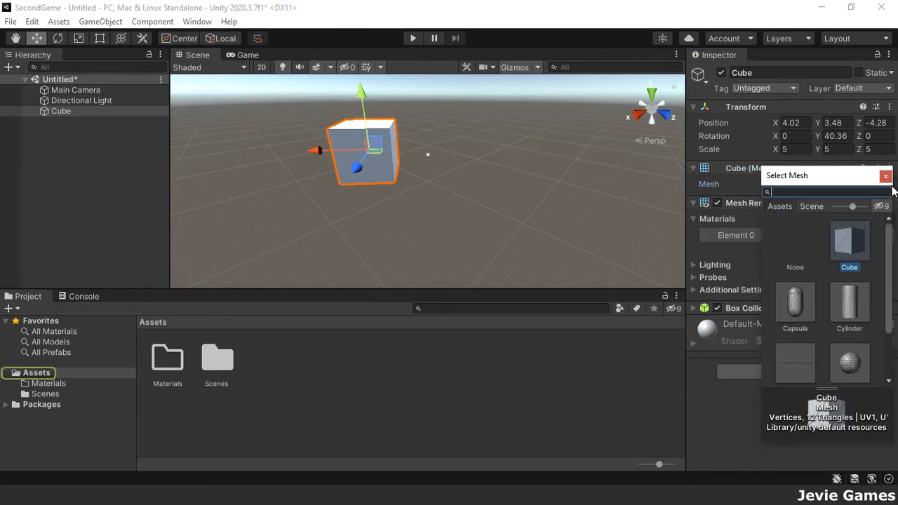
{"action": "left_click", "coordinate": [886, 176]}
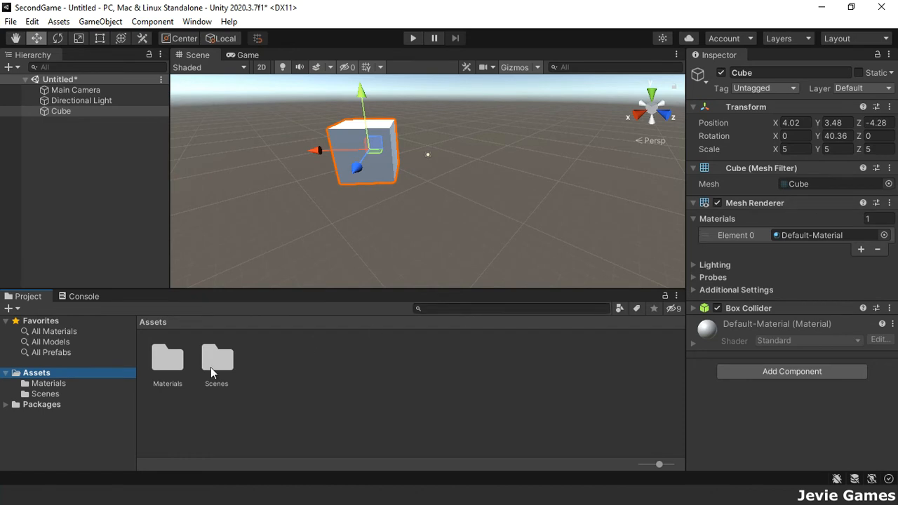
Apply the Blue material from the Materials folder to the cube and view the material choices for Element 0
{"action": "left_click", "coordinate": [56, 384]}
{"action": "left_click_drag", "start_coordinate": [167, 361], "coordinate": [737, 406]}
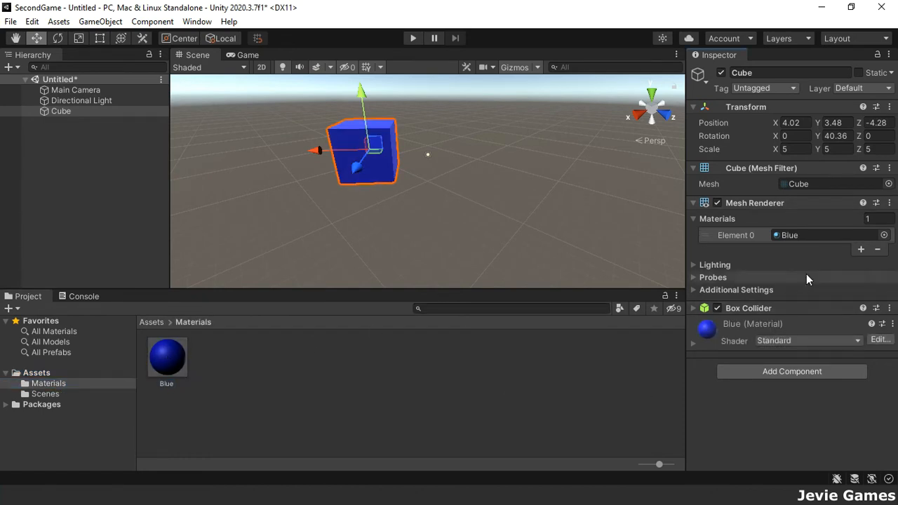
{"action": "left_click", "coordinate": [820, 237]}
{"action": "left_click", "coordinate": [884, 235]}
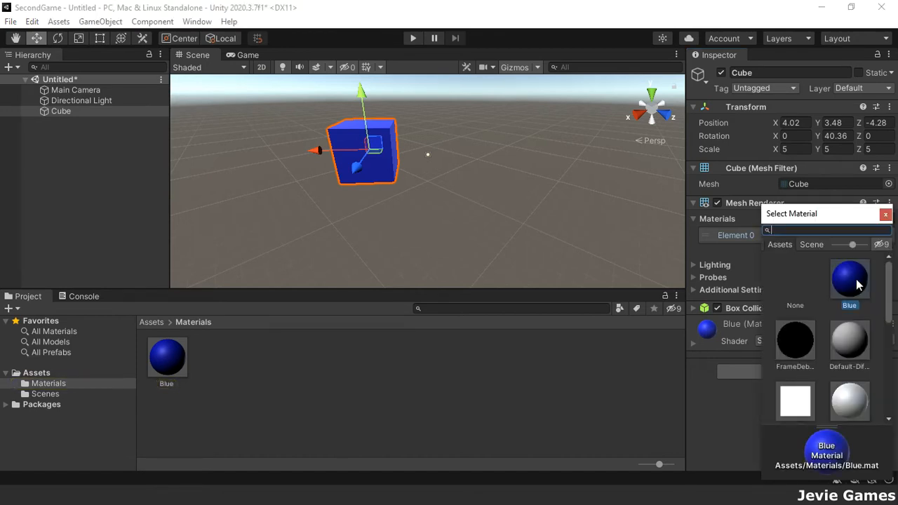
{"action": "left_click", "coordinate": [886, 214]}
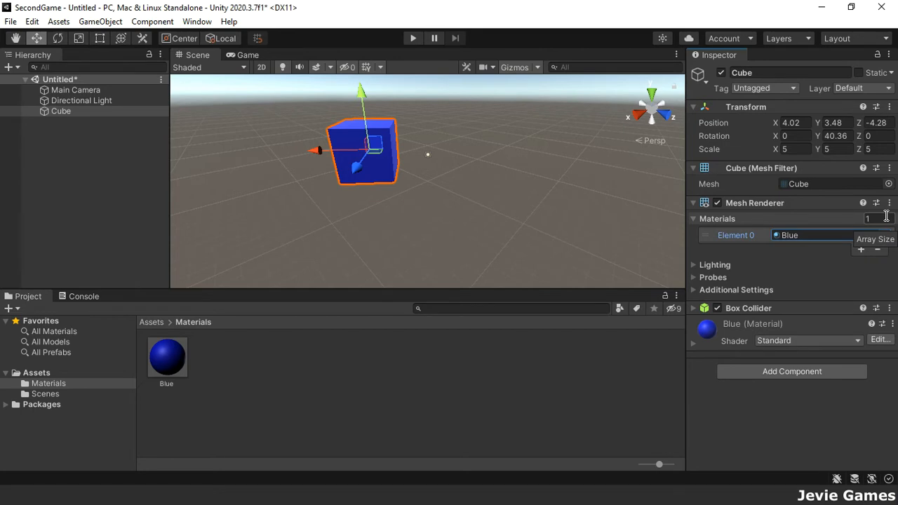
Move the cube's Box Collider up to directly below Transform, and remove that component
{"action": "left_click", "coordinate": [890, 308]}
{"action": "left_click", "coordinate": [805, 210]}
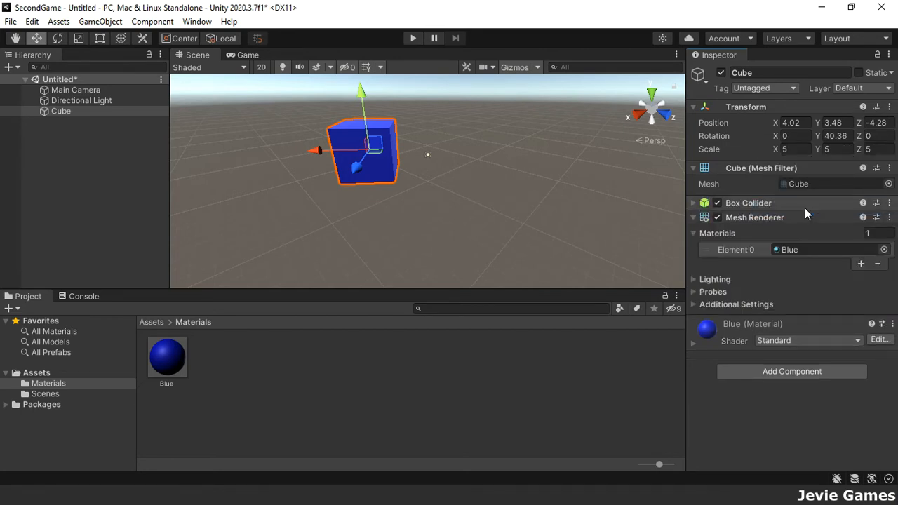
{"action": "left_click", "coordinate": [889, 202]}
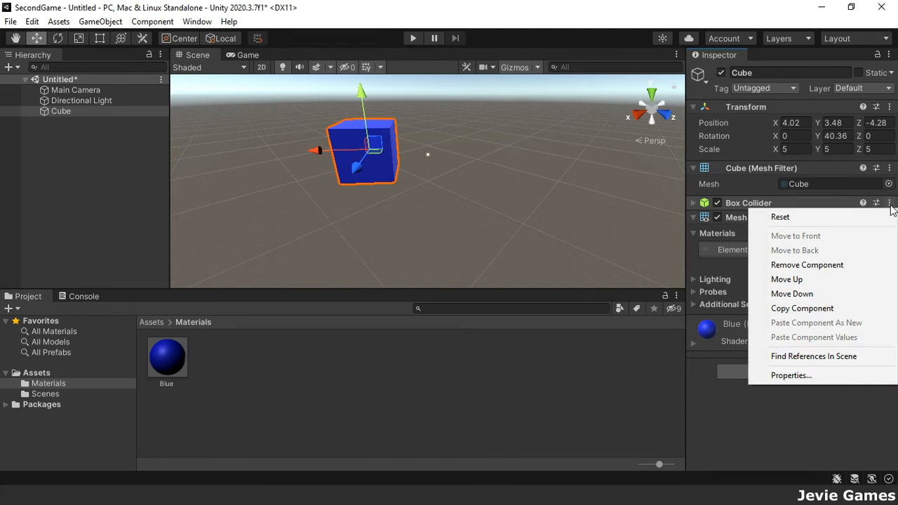
{"action": "left_click", "coordinate": [819, 279]}
{"action": "left_click", "coordinate": [881, 168]}
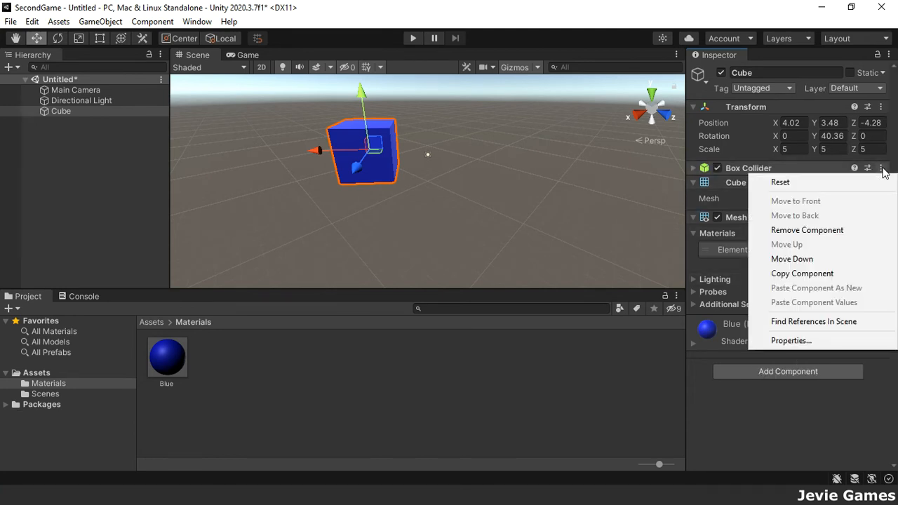
{"action": "left_click", "coordinate": [807, 230]}
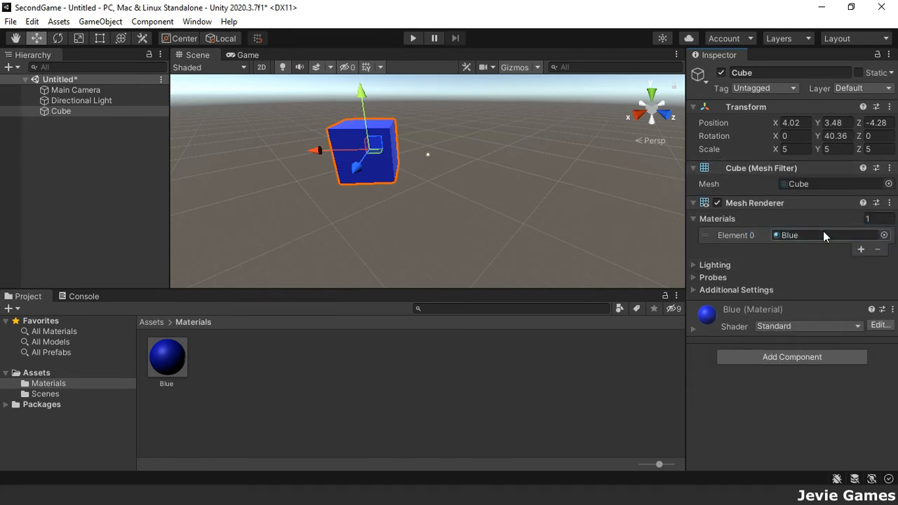
Reset the cube's whole Transform component to its defaults
{"action": "left_click", "coordinate": [889, 106]}
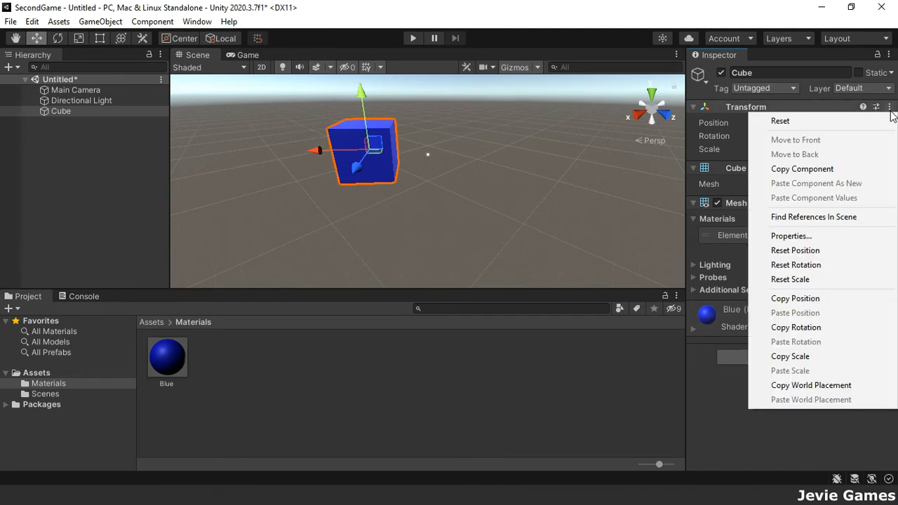
{"action": "left_click", "coordinate": [872, 123]}
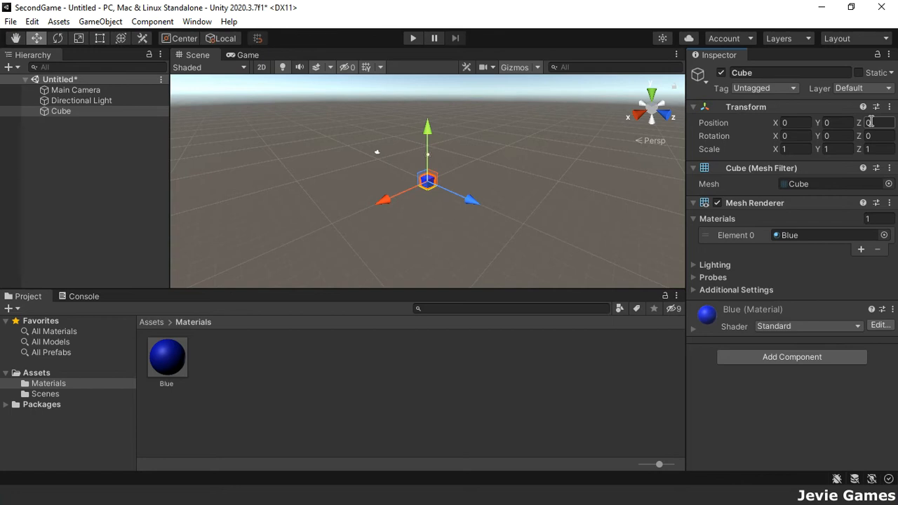
{"action": "left_click", "coordinate": [889, 108]}
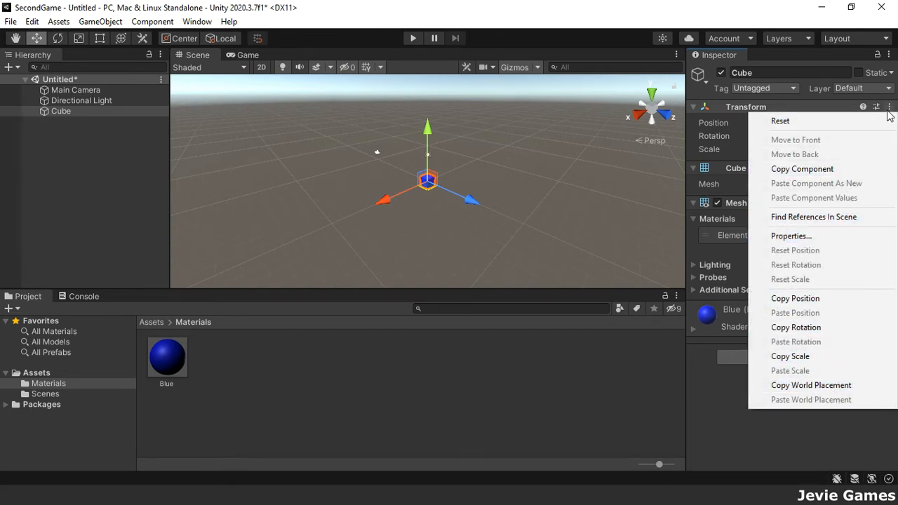
{"action": "left_click", "coordinate": [763, 4]}
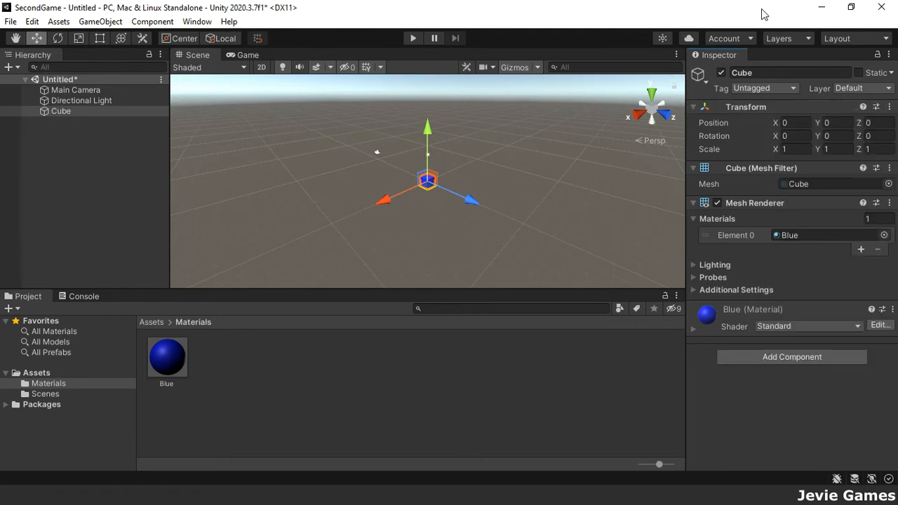
Try a dark green albedo colour (122918) on the Blue material and restore its original colour
{"action": "left_click", "coordinate": [693, 329]}
{"action": "left_click", "coordinate": [790, 372]}
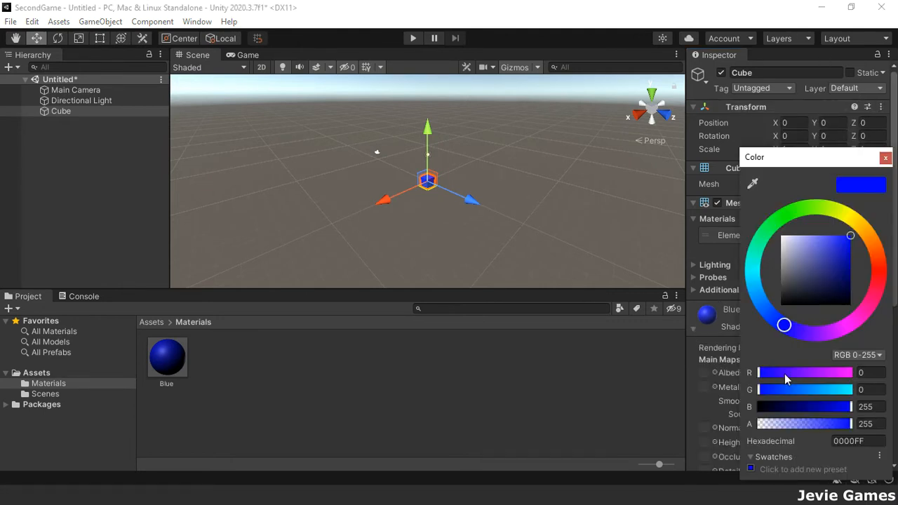
{"action": "left_click", "coordinate": [820, 262]}
{"action": "mouse_move", "coordinate": [822, 264]}
{"action": "left_mouse_down"}
{"action": "mouse_move", "coordinate": [832, 250]}
{"action": "mouse_move", "coordinate": [834, 284]}
{"action": "mouse_move", "coordinate": [840, 267]}
{"action": "mouse_move", "coordinate": [823, 296]}
{"action": "left_mouse_up"}
{"action": "left_click", "coordinate": [804, 211]}
{"action": "mouse_move", "coordinate": [877, 276]}
{"action": "left_mouse_down"}
{"action": "mouse_move", "coordinate": [809, 333]}
{"action": "mouse_move", "coordinate": [838, 217]}
{"action": "mouse_move", "coordinate": [881, 261]}
{"action": "mouse_move", "coordinate": [823, 210]}
{"action": "mouse_move", "coordinate": [777, 222]}
{"action": "left_mouse_up"}
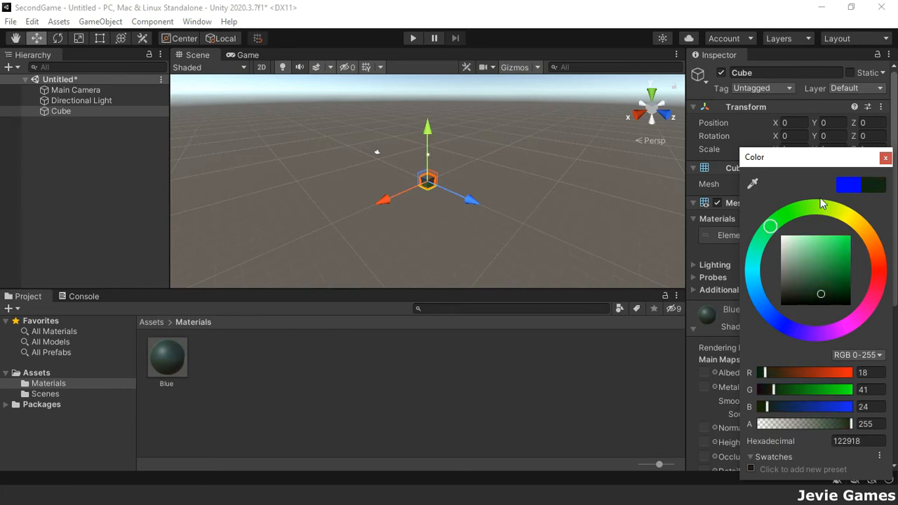
{"action": "left_click", "coordinate": [847, 186]}
{"action": "left_click", "coordinate": [885, 157]}
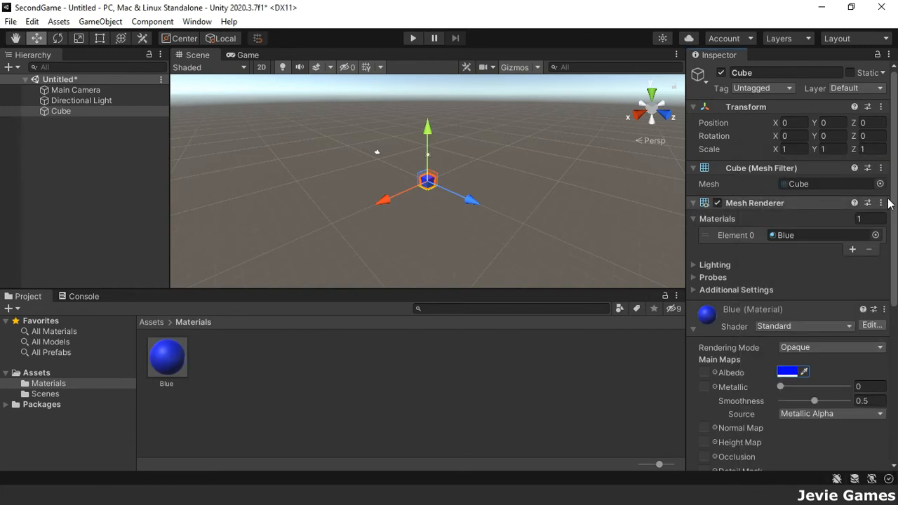
Add a Character Controller component to the cube and collapse the Blue material's settings
{"action": "scroll", "coordinate": [833, 394], "scroll_direction": "down", "scroll_amount": 8}
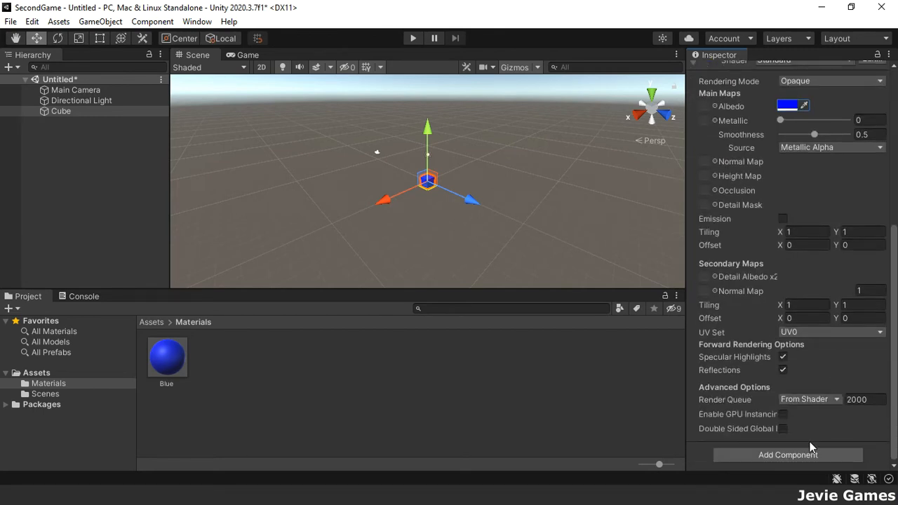
{"action": "left_click", "coordinate": [808, 456]}
{"action": "type", "text": "rigicharac"}
{"action": "key", "text": "Return"}
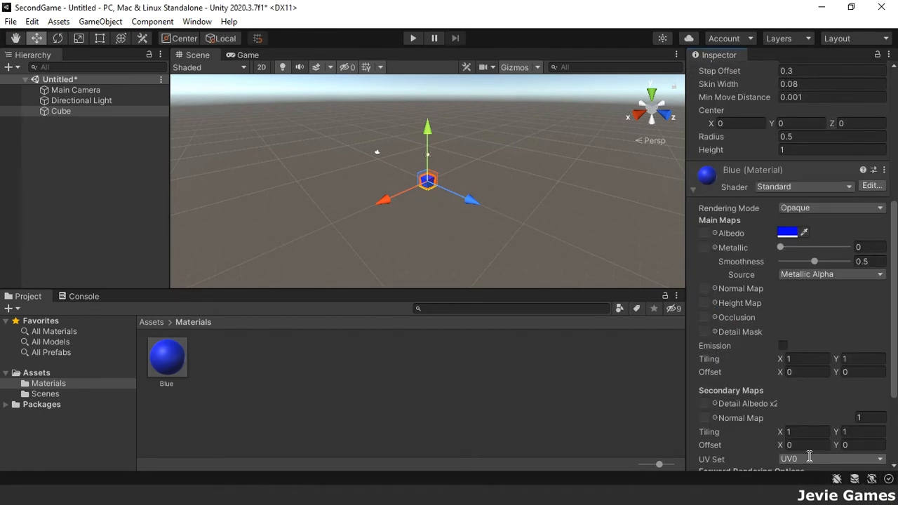
{"action": "scroll", "coordinate": [809, 456], "scroll_direction": "down", "scroll_amount": 2}
{"action": "scroll", "coordinate": [809, 456], "scroll_direction": "down", "scroll_amount": 1}
{"action": "scroll", "coordinate": [772, 414], "scroll_direction": "up", "scroll_amount": 6}
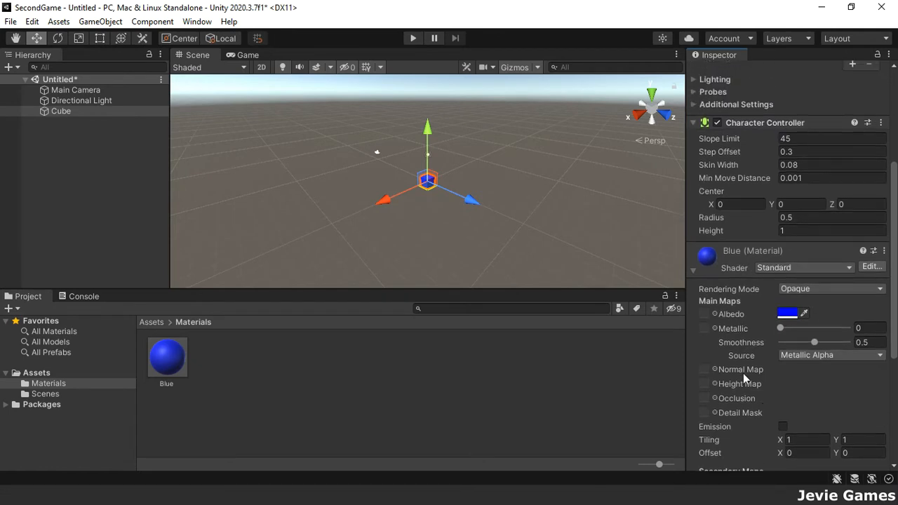
{"action": "left_click", "coordinate": [697, 273]}
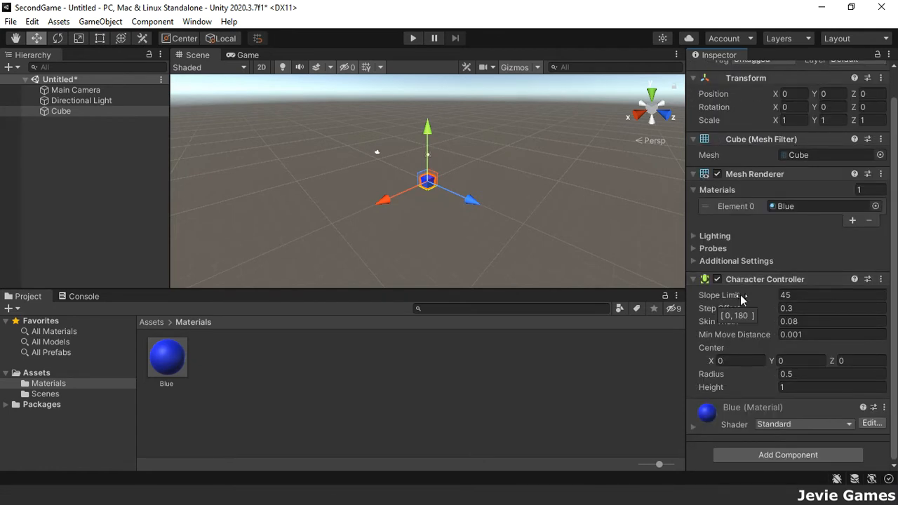
Duplicate the cube and rename the original to CubeA
{"action": "left_click", "coordinate": [97, 112]}
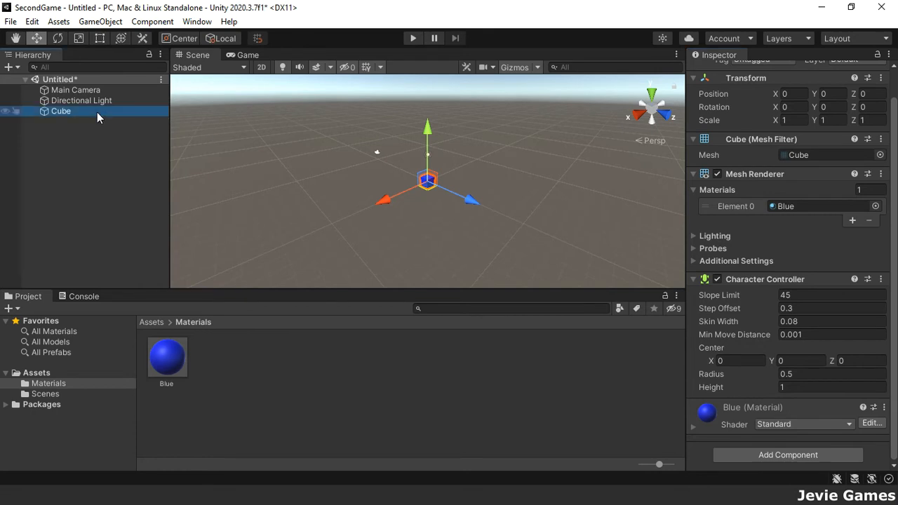
{"action": "key", "text": "ctrl+d"}
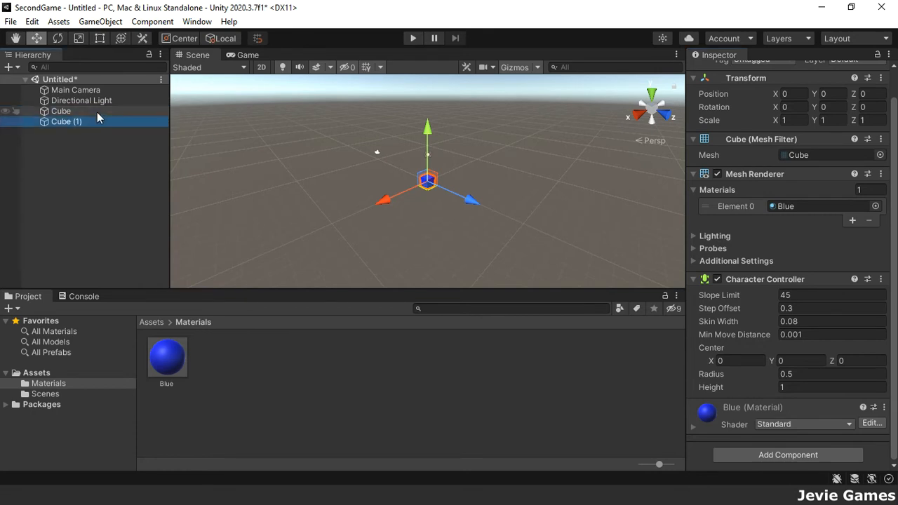
{"action": "left_click", "coordinate": [97, 111]}
{"action": "left_click", "coordinate": [96, 111]}
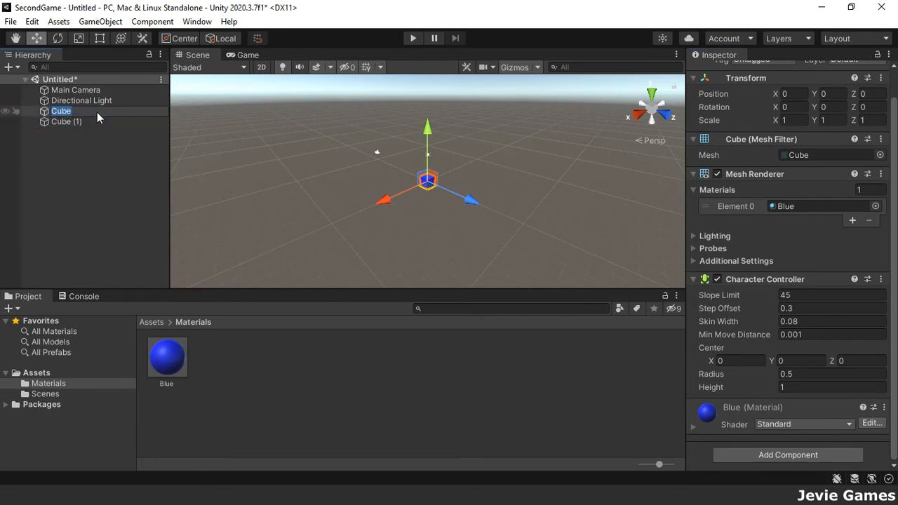
{"action": "left_click", "coordinate": [98, 112]}
{"action": "type", "text": "A"}
{"action": "key", "text": "Return"}
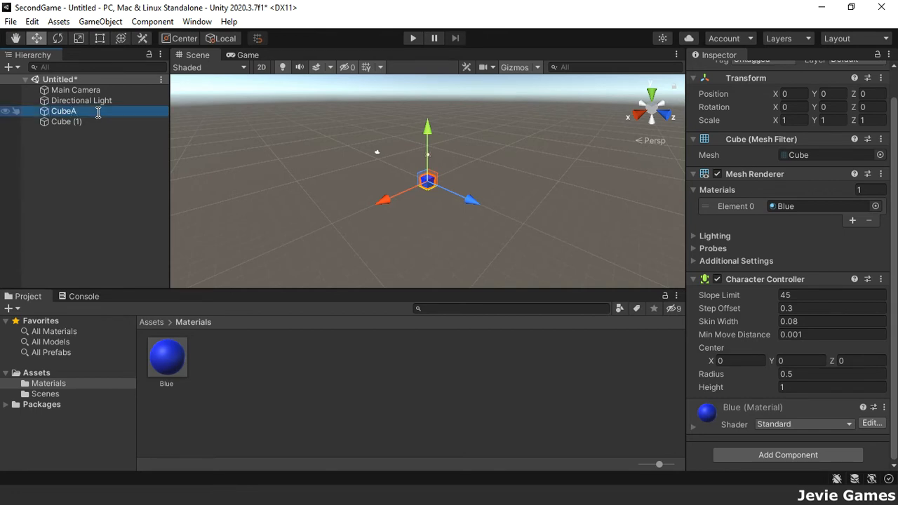
Rename the duplicated cube to CubeB and move it about 6.18 units along the Z axis
{"action": "left_click", "coordinate": [100, 123]}
{"action": "scroll", "coordinate": [803, 129], "scroll_direction": "up", "scroll_amount": 1}
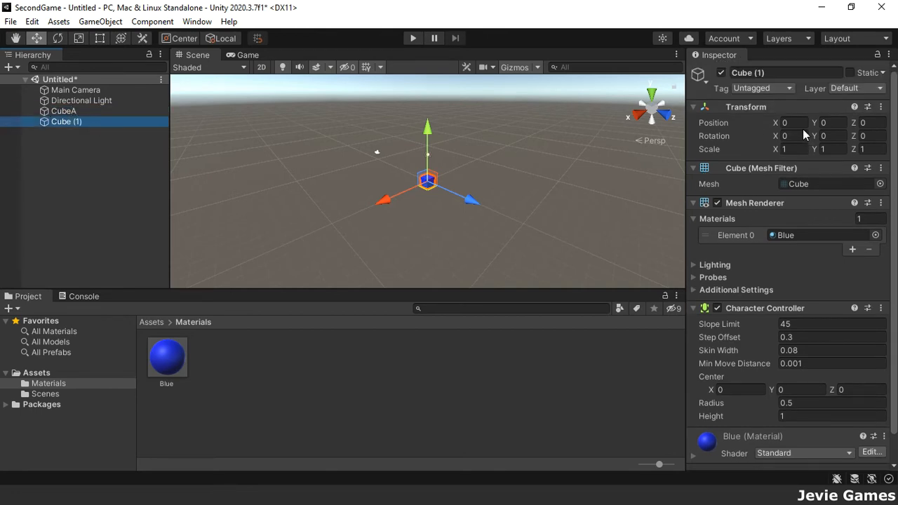
{"action": "left_click", "coordinate": [776, 72]}
{"action": "left_click", "coordinate": [776, 72]}
{"action": "type", "text": "B"}
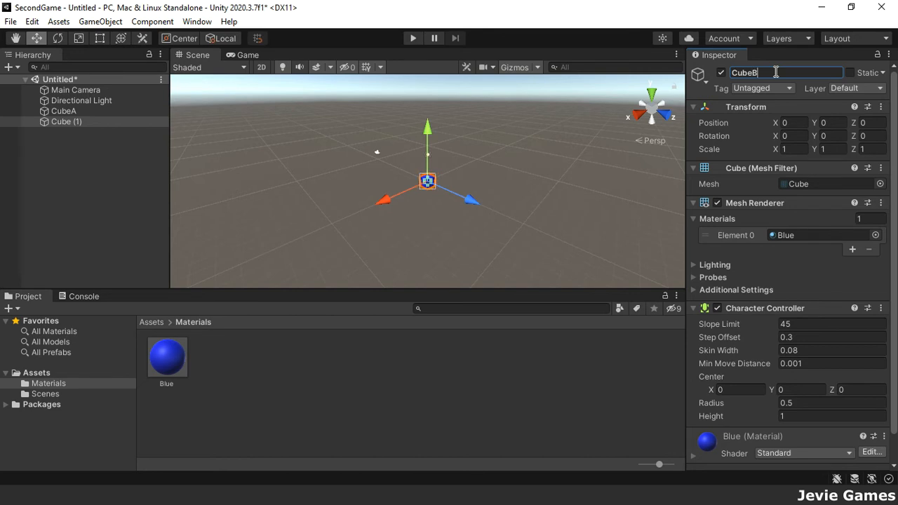
{"action": "key", "text": "Return"}
{"action": "left_click_drag", "start_coordinate": [472, 197], "coordinate": [530, 228]}
Raise CubeA and CubeB together to a Y position of about 2.18
{"action": "left_click", "coordinate": [72, 110]}
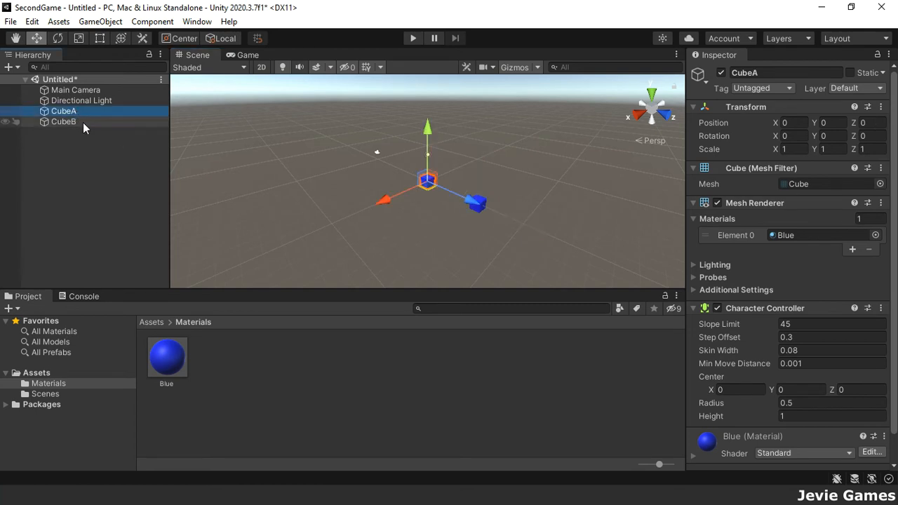
{"action": "left_click", "coordinate": [83, 122], "text": "ctrl"}
{"action": "left_click_drag", "start_coordinate": [456, 143], "coordinate": [456, 118]}
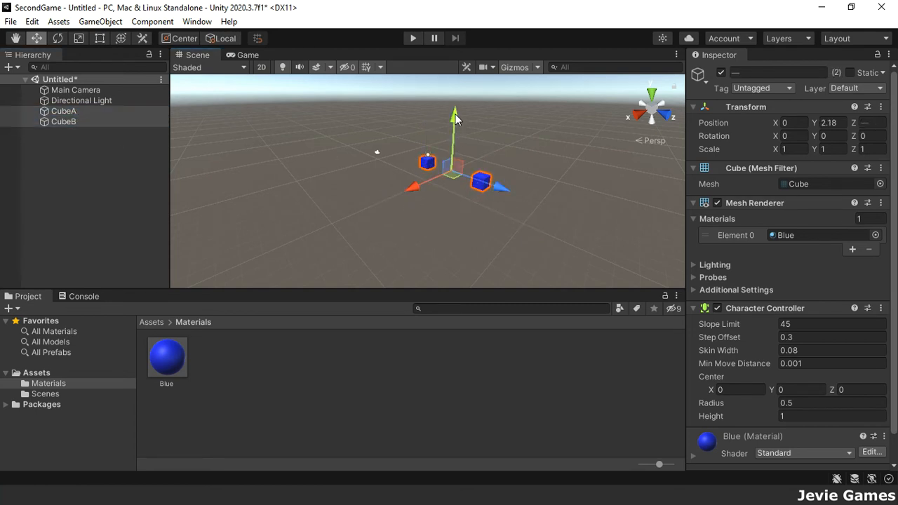
Set the scale of both cubes to 3 on X, Y and Z, and select only CubeB
{"action": "left_click", "coordinate": [792, 150]}
{"action": "type", "text": "3"}
{"action": "key", "text": "Tab"}
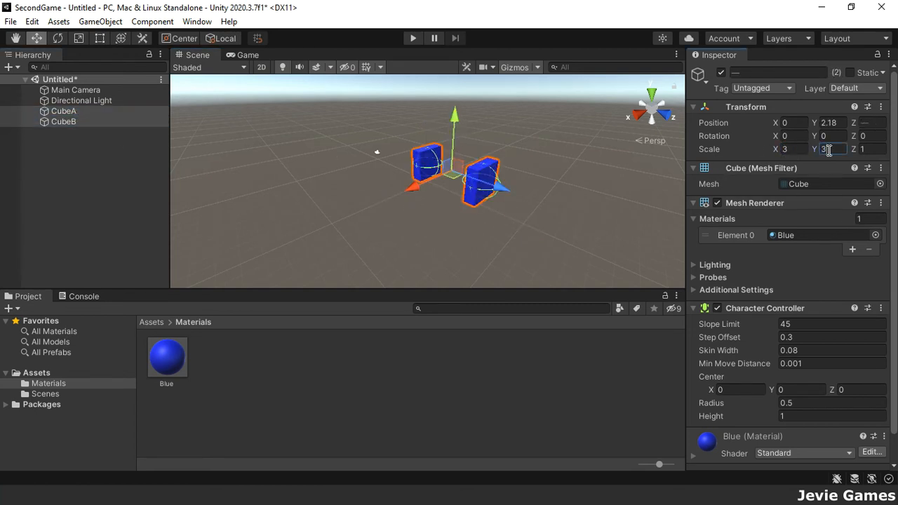
{"action": "type", "text": "3"}
{"action": "key", "text": "Tab"}
{"action": "type", "text": "3"}
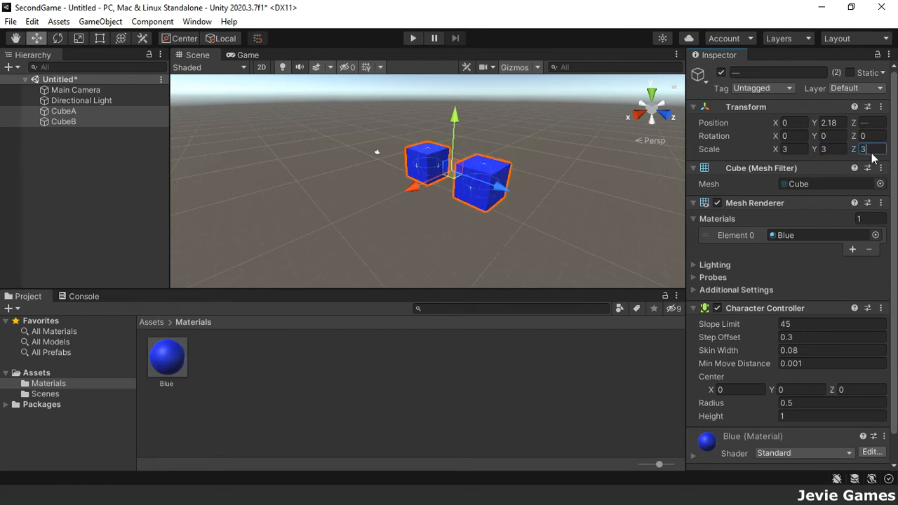
{"action": "left_click", "coordinate": [69, 121]}
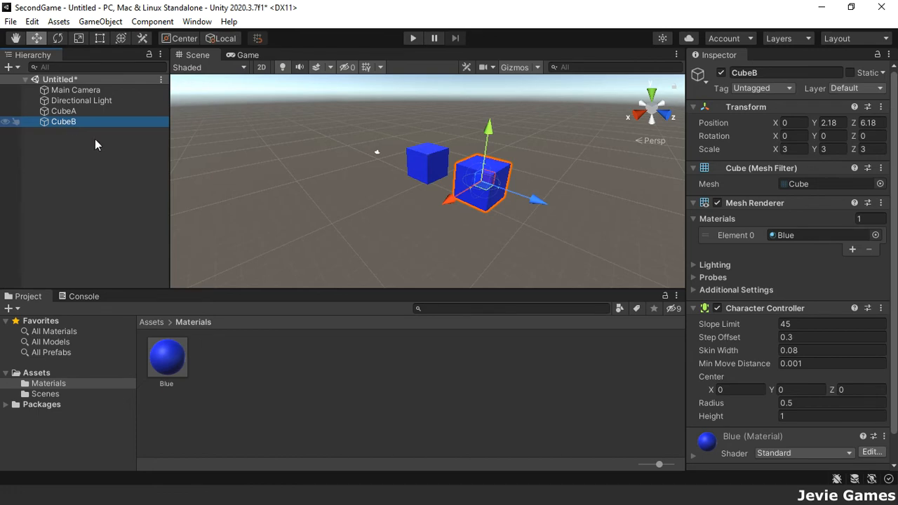
Create a new material named Red in the Materials folder
{"action": "right_click", "coordinate": [255, 372]}
{"action": "mouse_move", "coordinate": [395, 27]}
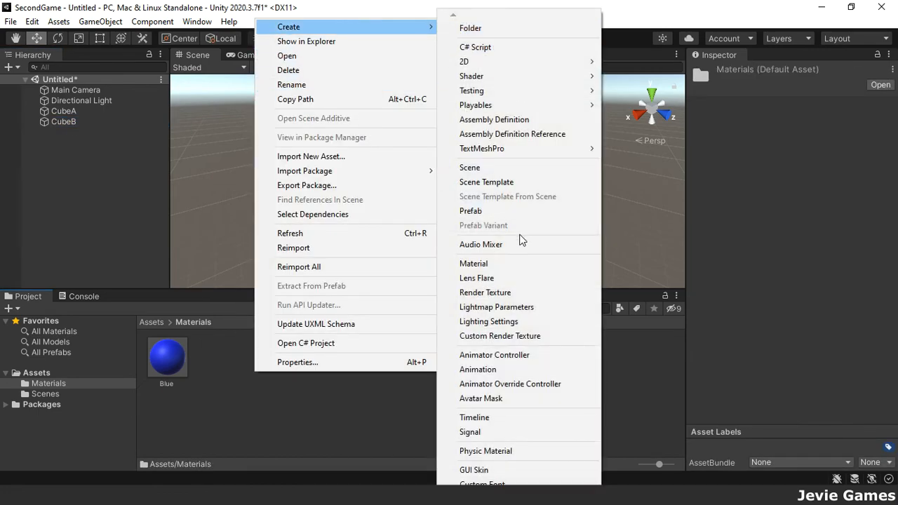
{"action": "left_click", "coordinate": [522, 265]}
{"action": "type", "text": "Red"}
{"action": "key", "text": "Return"}
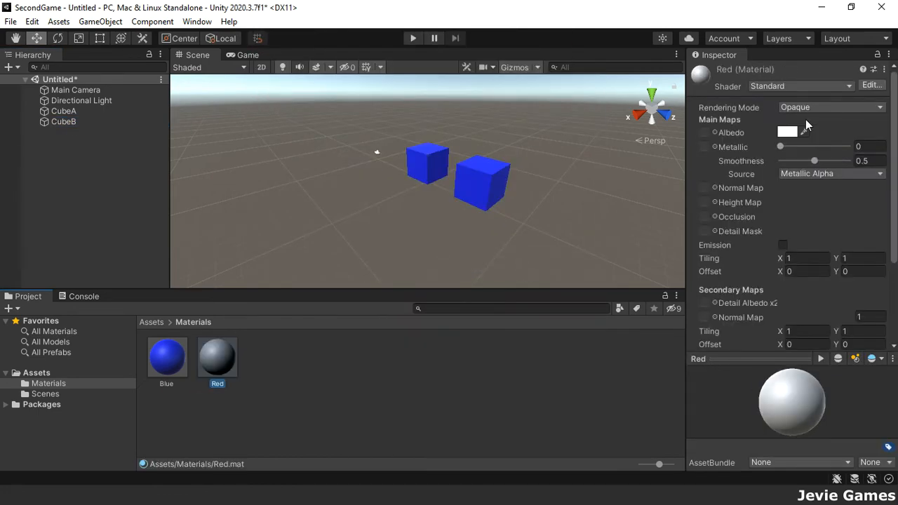
Set the Red material's albedo colour to RGB 255, 0, 0 and apply the material to CubeB
{"action": "left_click", "coordinate": [787, 131]}
{"action": "left_click", "coordinate": [849, 203]}
{"action": "left_click", "coordinate": [870, 336]}
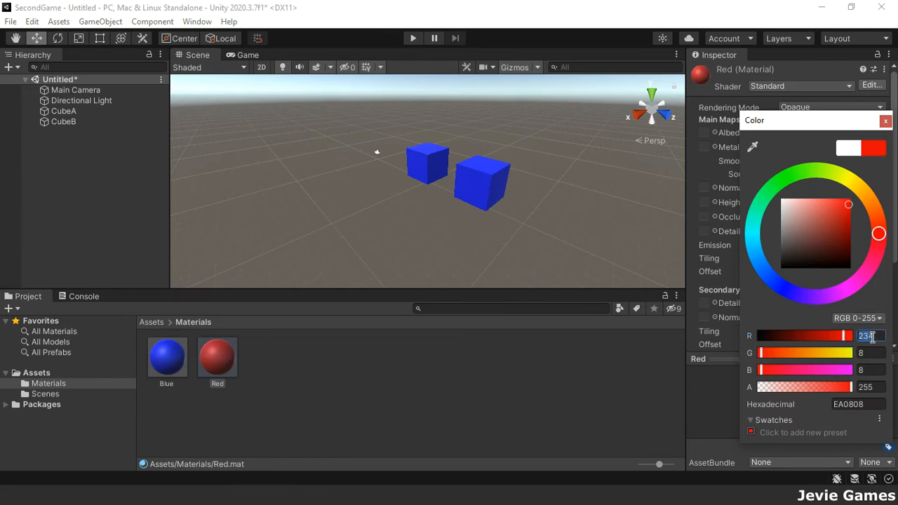
{"action": "type", "text": "2550"}
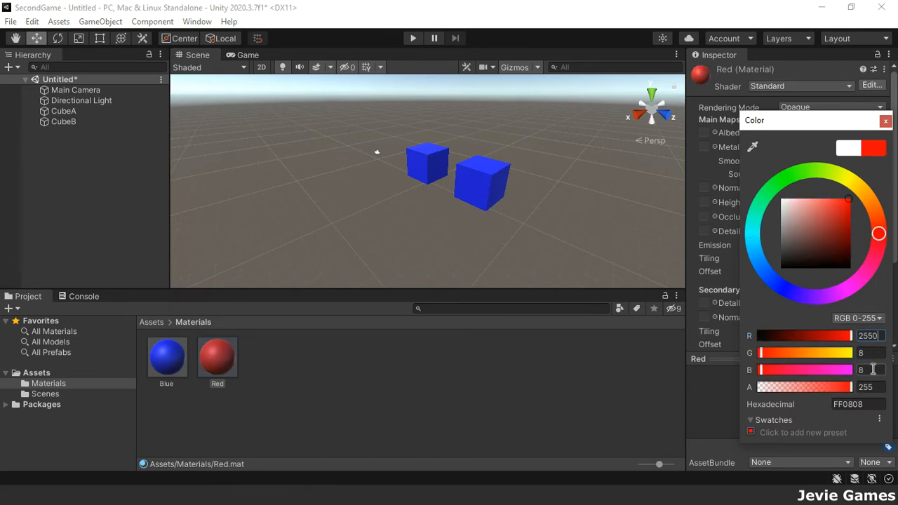
{"action": "left_click", "coordinate": [861, 353]}
{"action": "key", "text": "BackSpace"}
{"action": "left_click", "coordinate": [868, 373]}
{"action": "type", "text": "0"}
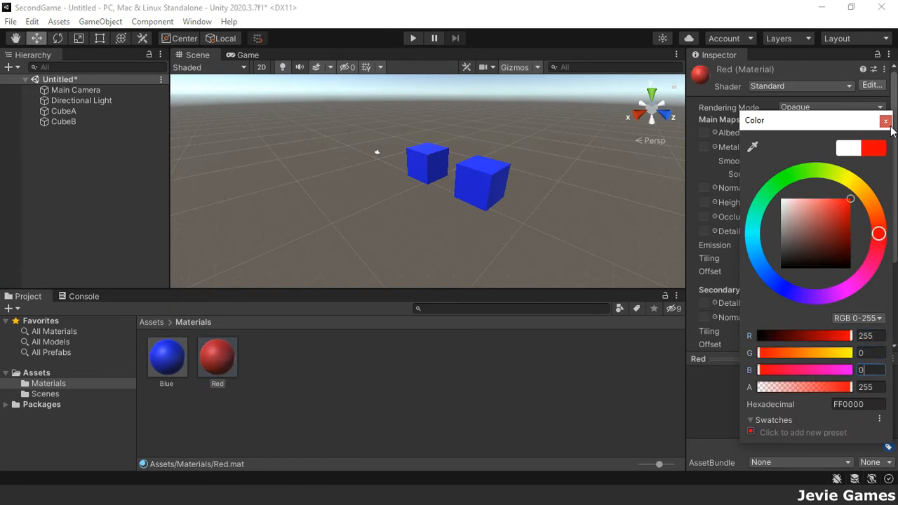
{"action": "left_click", "coordinate": [887, 122]}
{"action": "left_click_drag", "start_coordinate": [224, 357], "coordinate": [469, 190]}
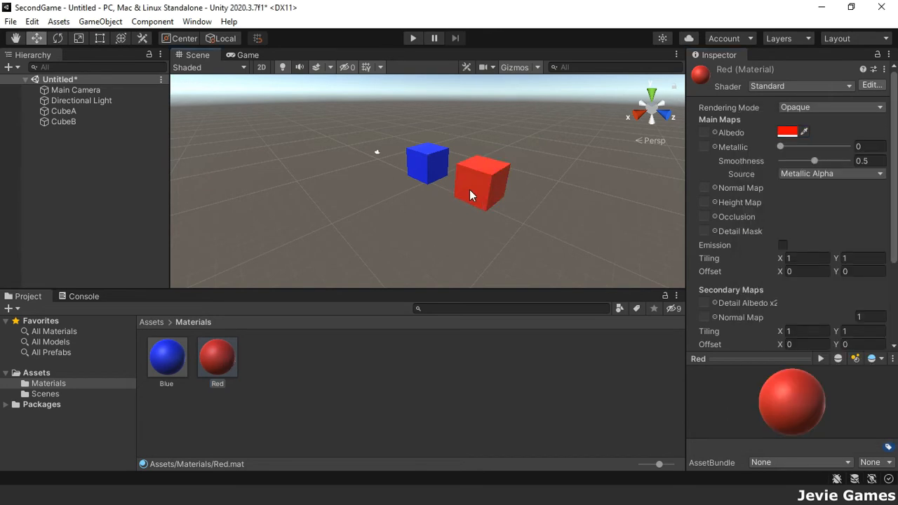
{"action": "left_click", "coordinate": [93, 123]}
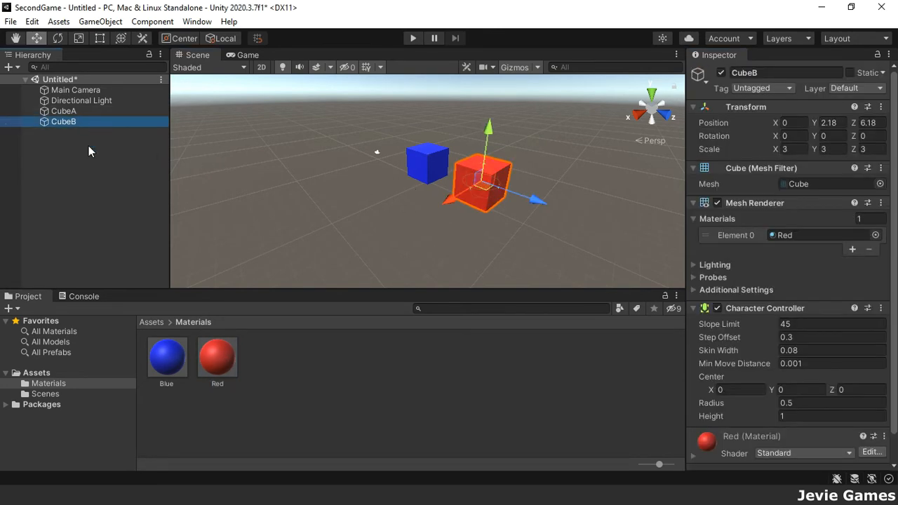
Create an empty object named Parent and make CubeA and CubeB its children
{"action": "right_click", "coordinate": [85, 171]}
{"action": "left_click", "coordinate": [145, 327]}
{"action": "type", "text": "P"}
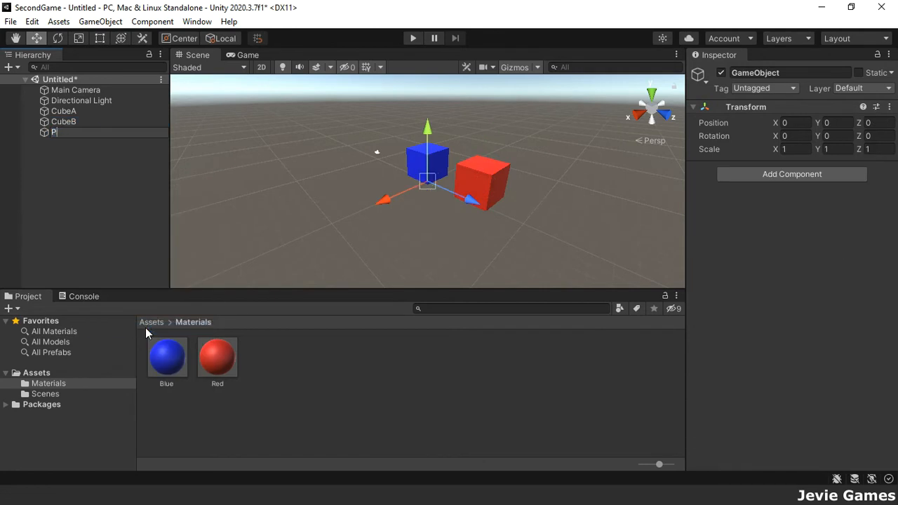
{"action": "type", "text": "arent"}
{"action": "key", "text": "Return"}
{"action": "left_click_drag", "start_coordinate": [63, 113], "coordinate": [103, 122]}
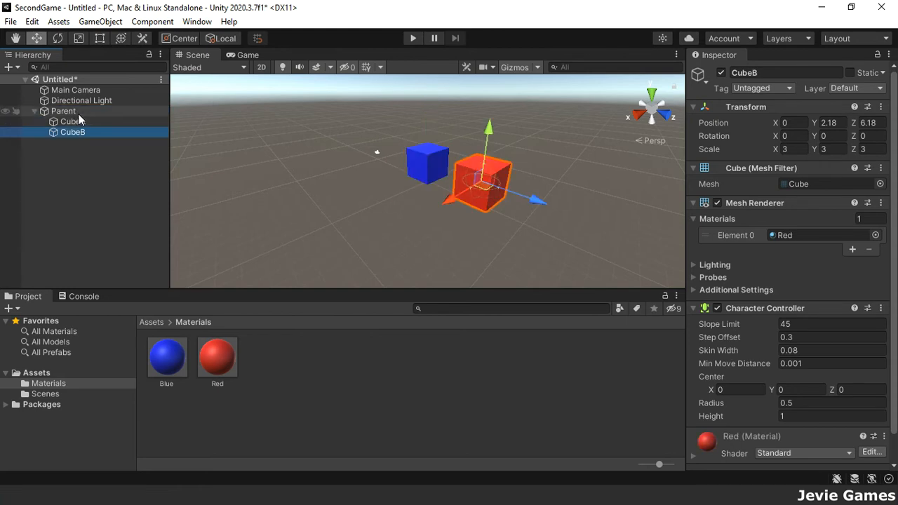
Rotate Parent to about 41, -31, -43 degrees and check the Transform values of CubeA and CubeB
{"action": "left_click", "coordinate": [70, 111]}
{"action": "left_click", "coordinate": [59, 38]}
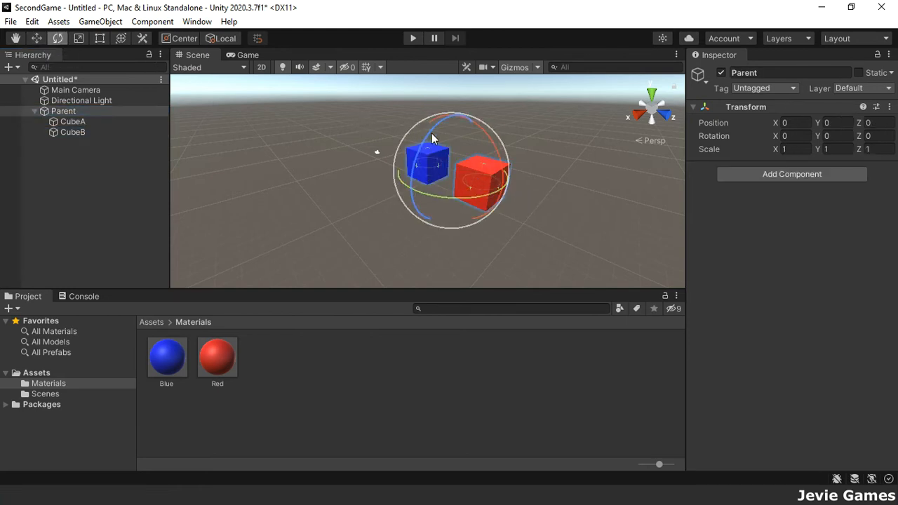
{"action": "left_click_drag", "start_coordinate": [431, 133], "coordinate": [513, 184]}
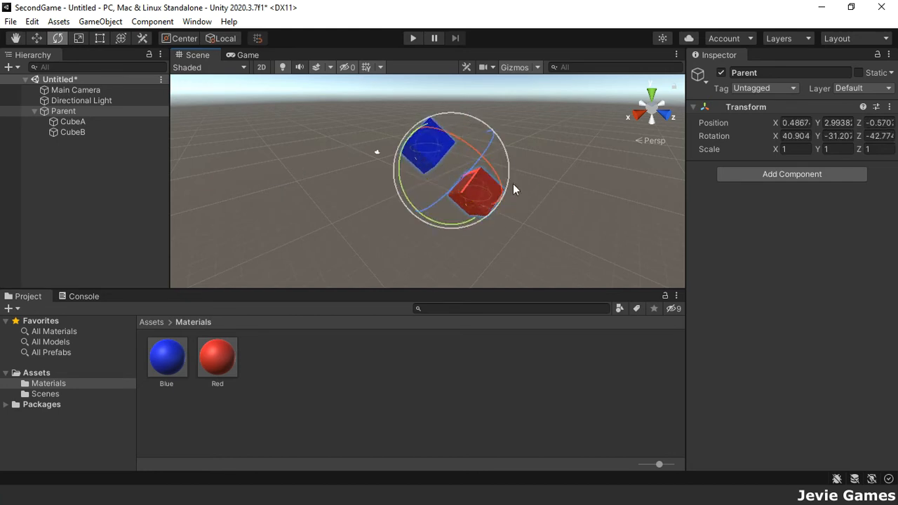
{"action": "left_click", "coordinate": [88, 120]}
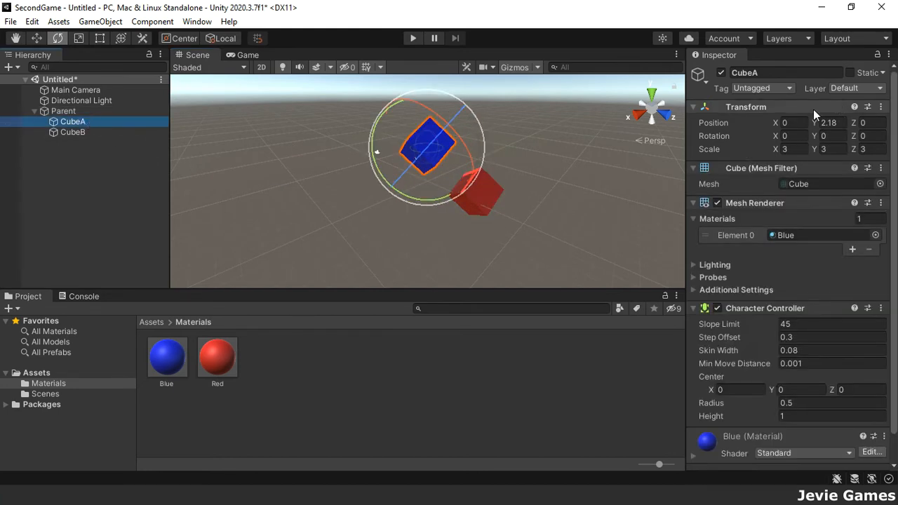
{"action": "left_click", "coordinate": [117, 133]}
Rotate Parent further to about 71, 35, 10 degrees and check both child cubes' Transform values again
{"action": "left_click", "coordinate": [74, 111]}
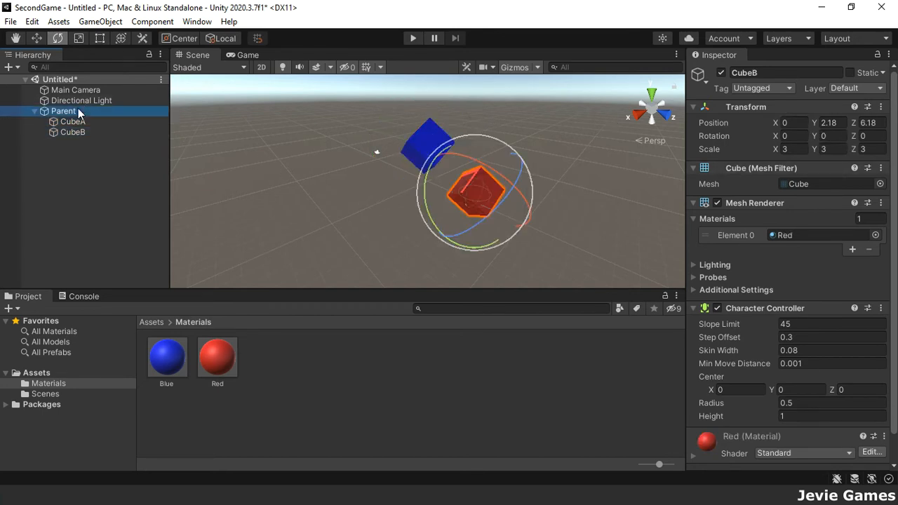
{"action": "left_click_drag", "start_coordinate": [481, 147], "coordinate": [500, 242]}
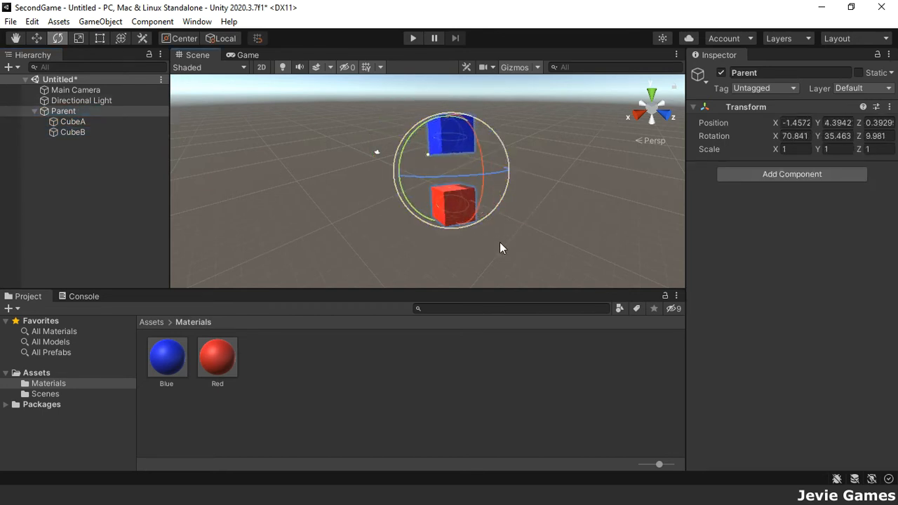
{"action": "left_click", "coordinate": [94, 123]}
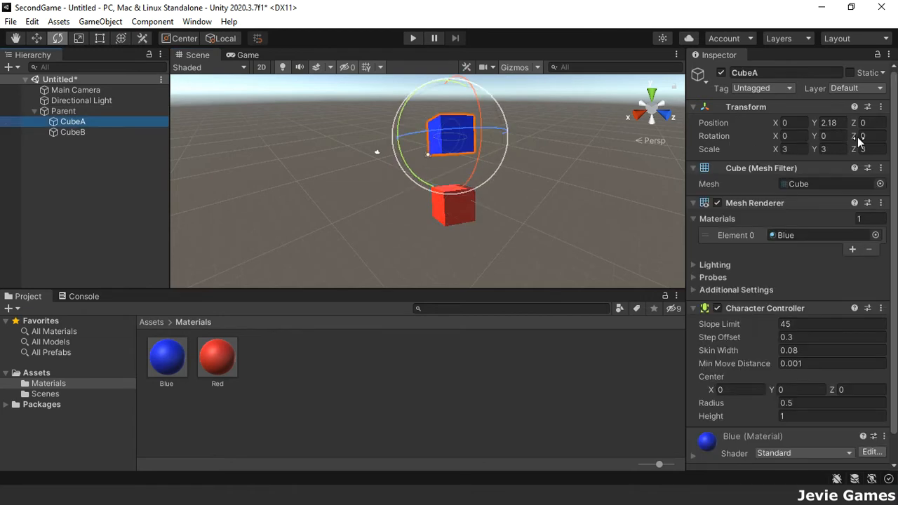
{"action": "left_click", "coordinate": [111, 132]}
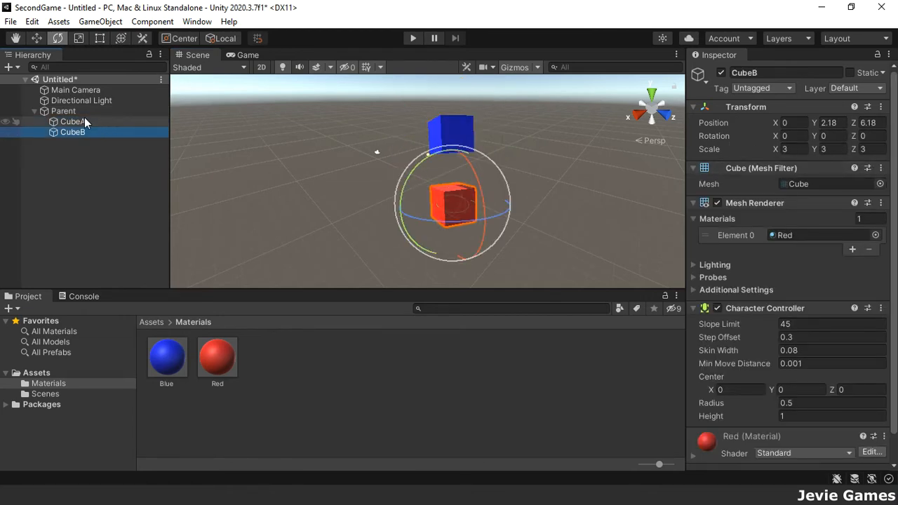
Take CubeA out of Parent to compare the objects' Transform values, and nest it back under Parent
{"action": "left_click_drag", "start_coordinate": [84, 122], "coordinate": [82, 143]}
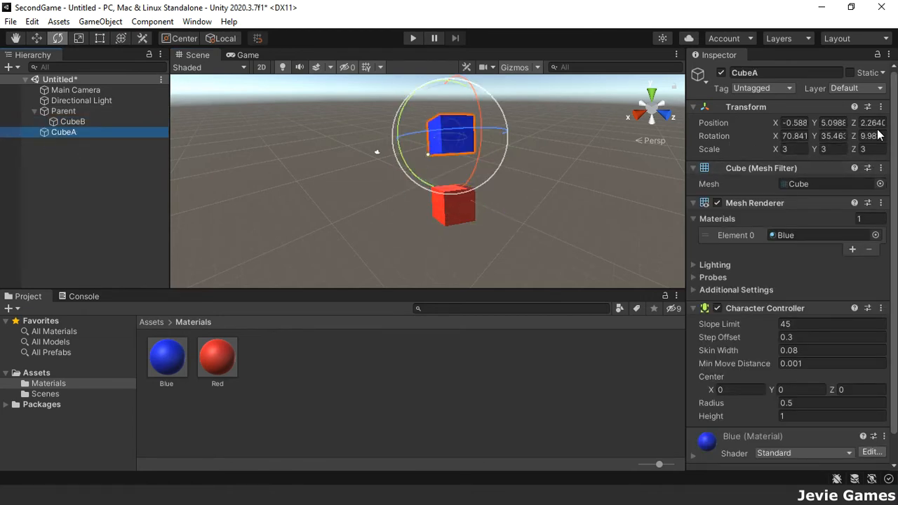
{"action": "left_click", "coordinate": [95, 109]}
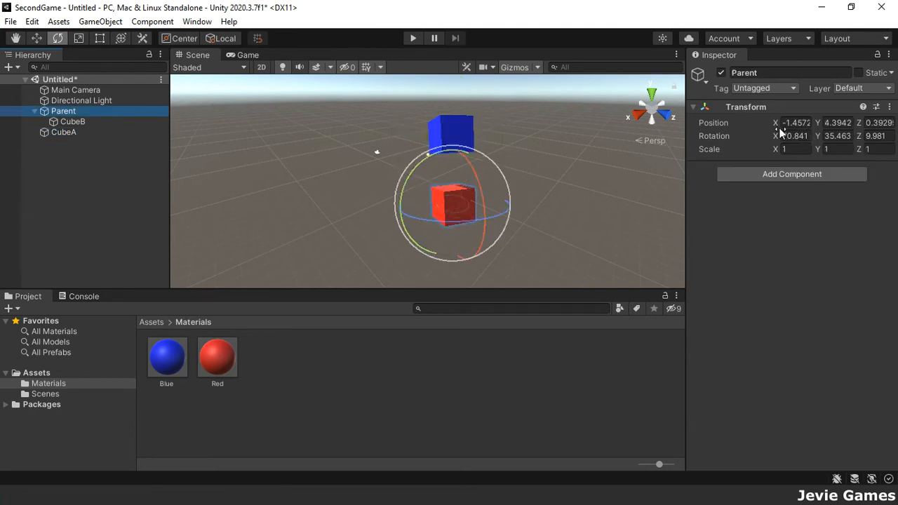
{"action": "left_click", "coordinate": [91, 122]}
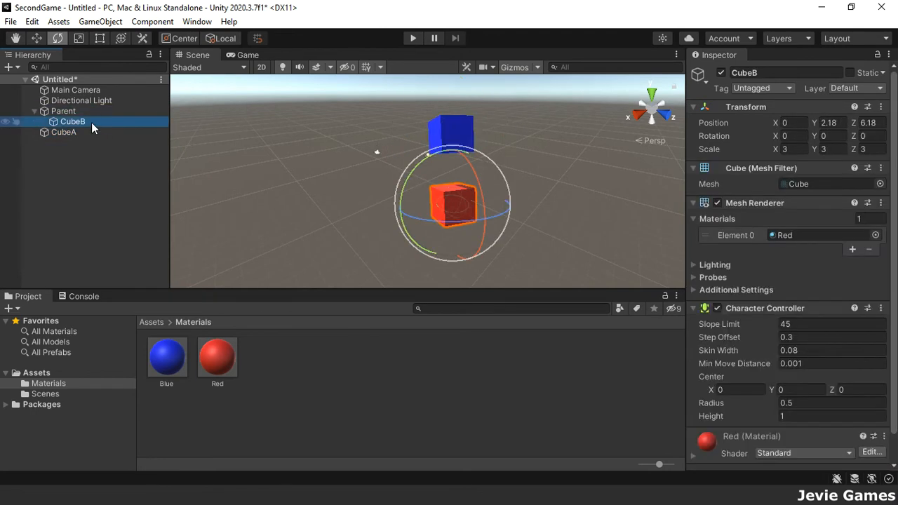
{"action": "left_click", "coordinate": [96, 132]}
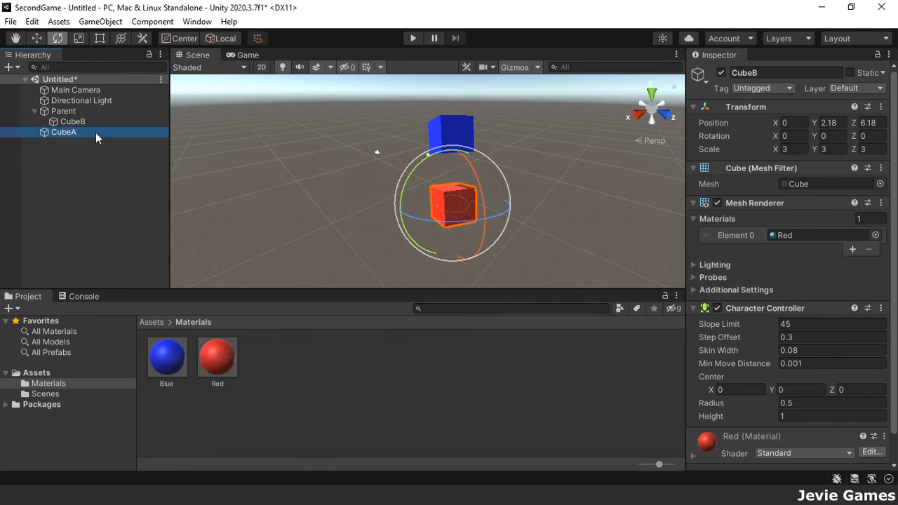
{"action": "left_click_drag", "start_coordinate": [95, 131], "coordinate": [91, 111]}
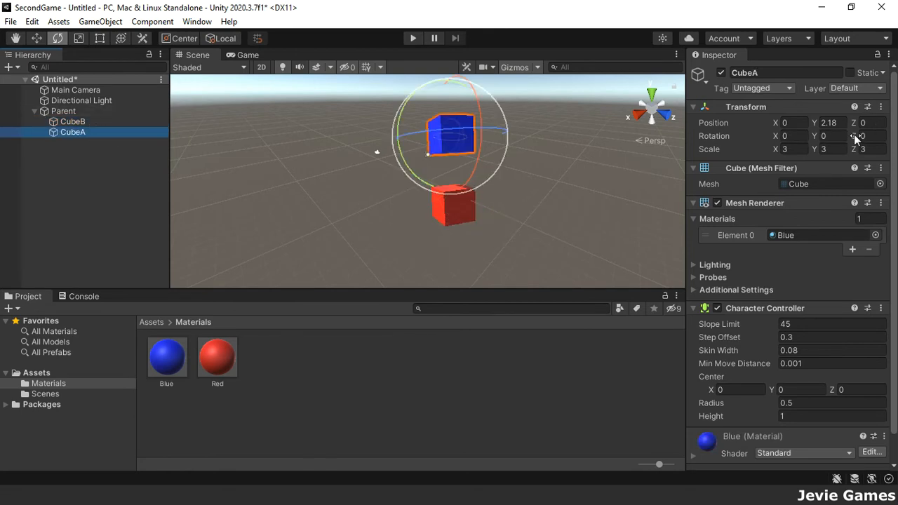
Rotate Parent with its two cubes to about -5, -19, 10 degrees
{"action": "left_click", "coordinate": [63, 110]}
{"action": "left_click_drag", "start_coordinate": [475, 143], "coordinate": [500, 185]}
{"action": "left_click_drag", "start_coordinate": [543, 180], "coordinate": [588, 172]}
{"action": "left_click_drag", "start_coordinate": [505, 173], "coordinate": [465, 189]}
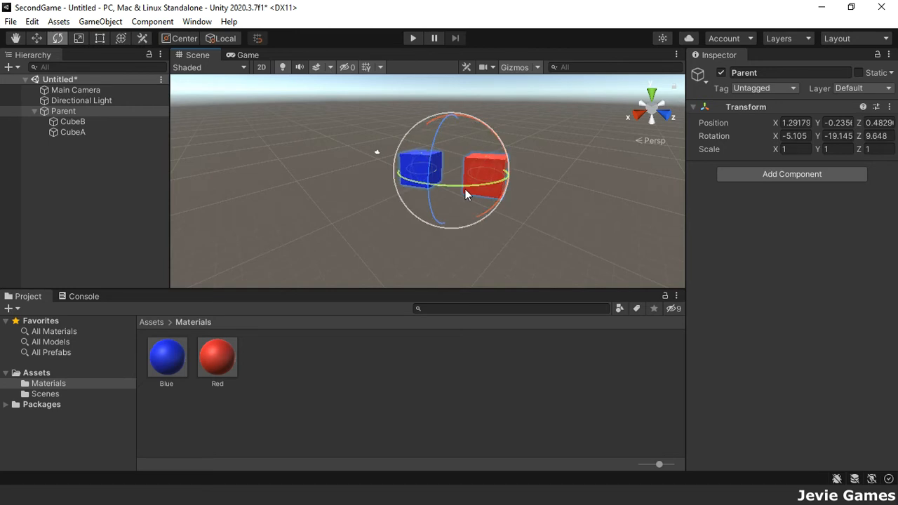
Add a 3D sphere to the scene at the root level of the hierarchy
{"action": "right_click", "coordinate": [60, 172]}
{"action": "mouse_move", "coordinate": [157, 349]}
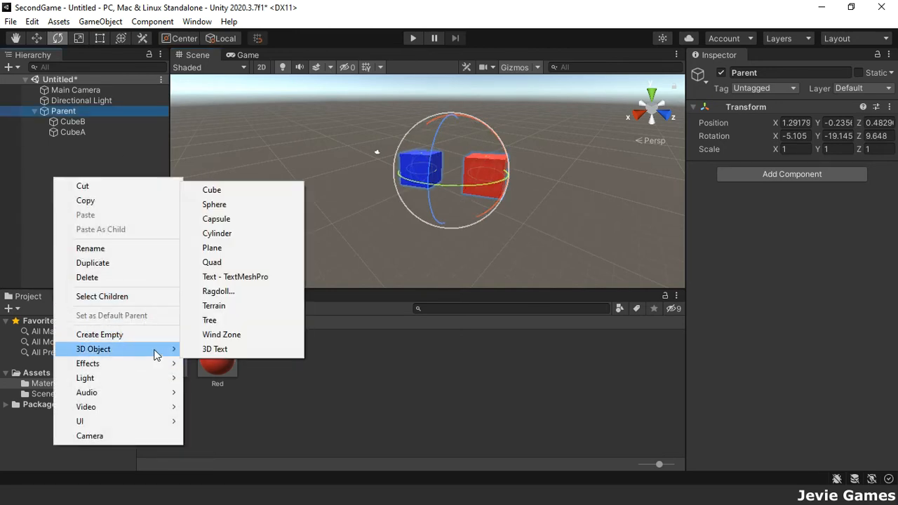
{"action": "left_click", "coordinate": [249, 204]}
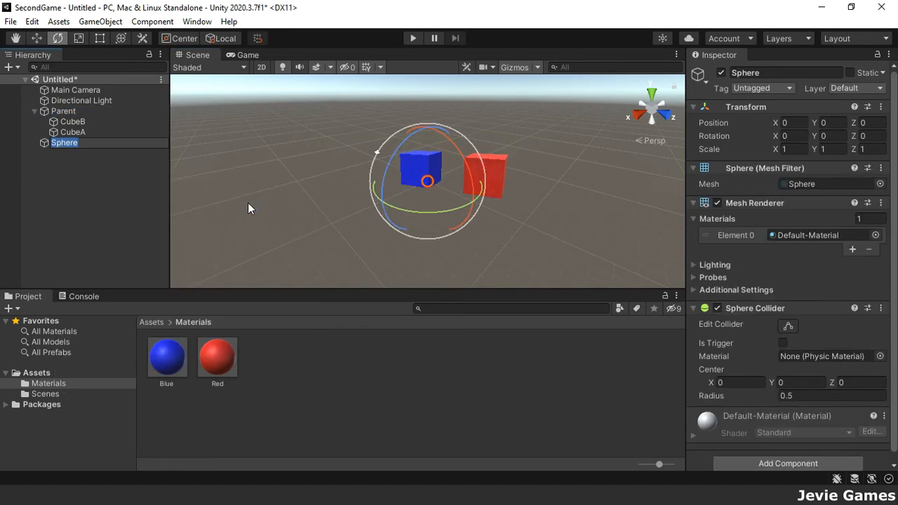
Set the sphere's scale to X 2, Y 4 and Z 2
{"action": "left_click", "coordinate": [795, 149]}
{"action": "type", "text": "2"}
{"action": "left_click", "coordinate": [826, 149]}
{"action": "type", "text": "4"}
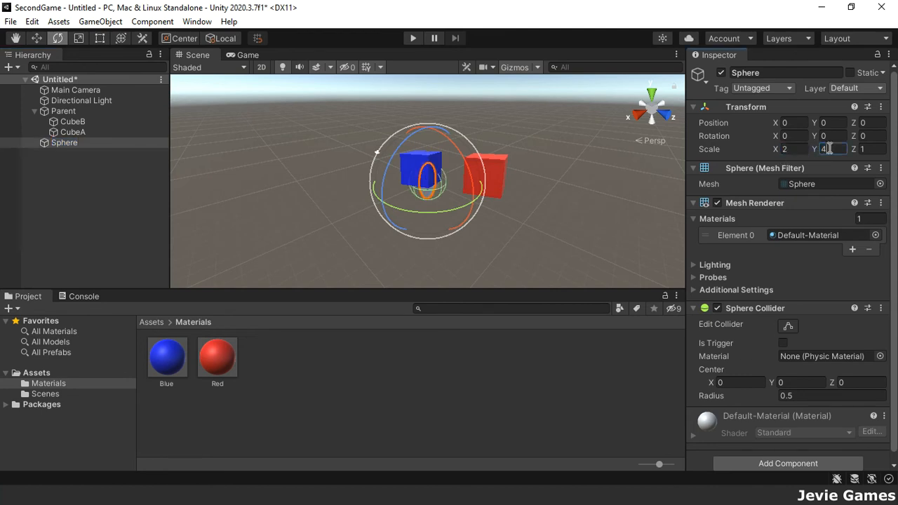
{"action": "left_click", "coordinate": [868, 149]}
{"action": "type", "text": "2"}
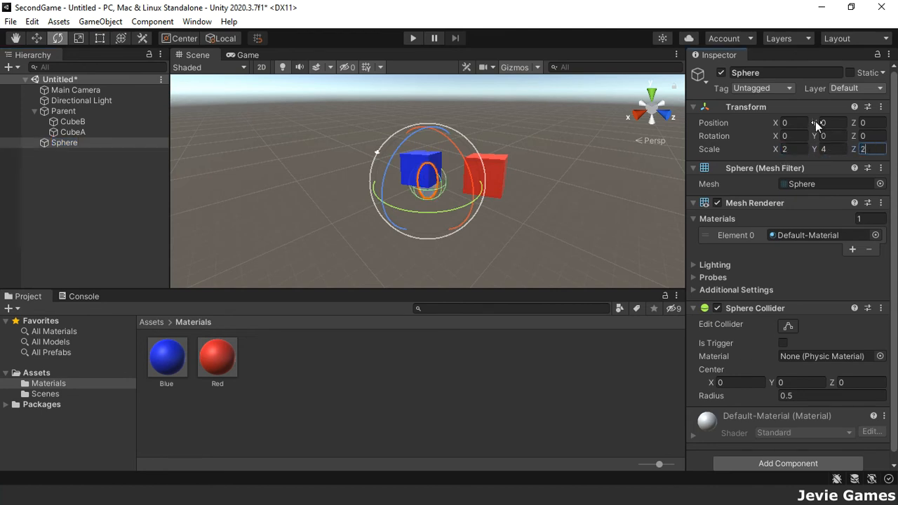
Move the sphere away from the cubes to a position of about X 7.55, Y 2.53, Z -4.74
{"action": "left_click", "coordinate": [37, 38]}
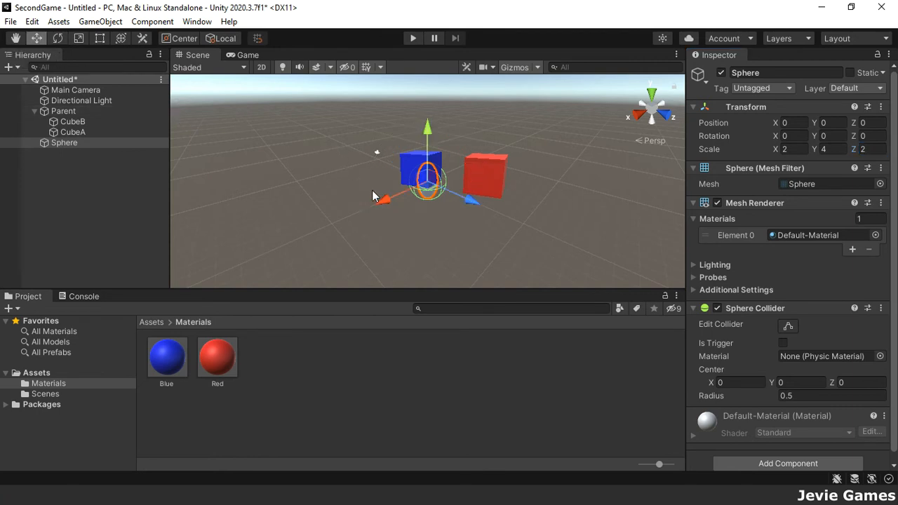
{"action": "left_click_drag", "start_coordinate": [384, 200], "coordinate": [298, 218]}
{"action": "left_click_drag", "start_coordinate": [356, 169], "coordinate": [346, 133]}
{"action": "left_click_drag", "start_coordinate": [387, 202], "coordinate": [359, 181]}
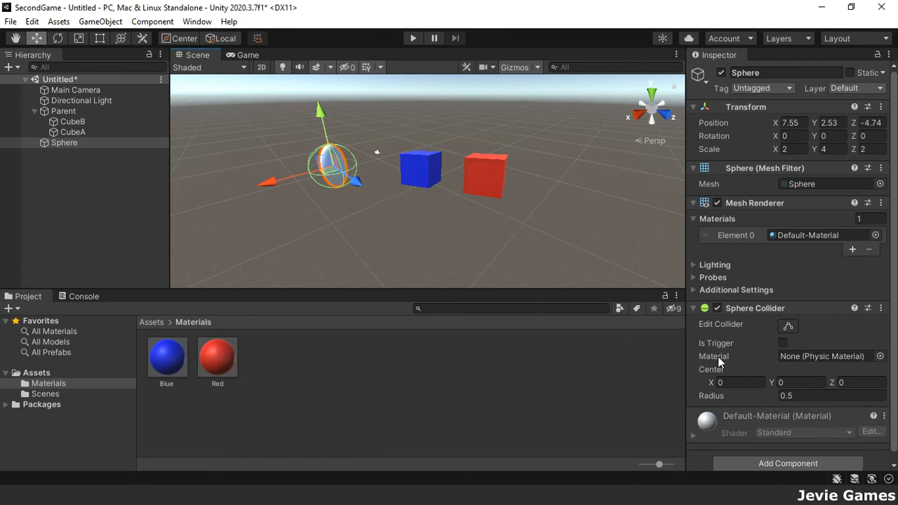
Add a Capsule Collider component to the sphere
{"action": "left_click", "coordinate": [804, 395]}
{"action": "mouse_move", "coordinate": [775, 394]}
{"action": "left_mouse_down"}
{"action": "mouse_move", "coordinate": [819, 393]}
{"action": "mouse_move", "coordinate": [770, 395]}
{"action": "mouse_move", "coordinate": [796, 396]}
{"action": "mouse_move", "coordinate": [780, 398]}
{"action": "left_mouse_up"}
{"action": "scroll", "coordinate": [781, 402], "scroll_direction": "down", "scroll_amount": 1}
{"action": "left_click", "coordinate": [798, 455]}
{"action": "type", "text": "capsule"}
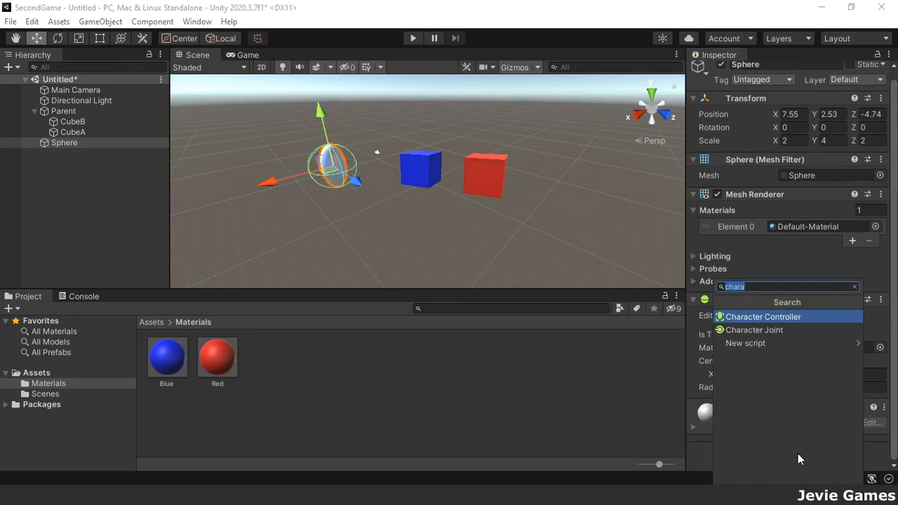
{"action": "key", "text": "Return"}
{"action": "scroll", "coordinate": [798, 453], "scroll_direction": "down", "scroll_amount": 4}
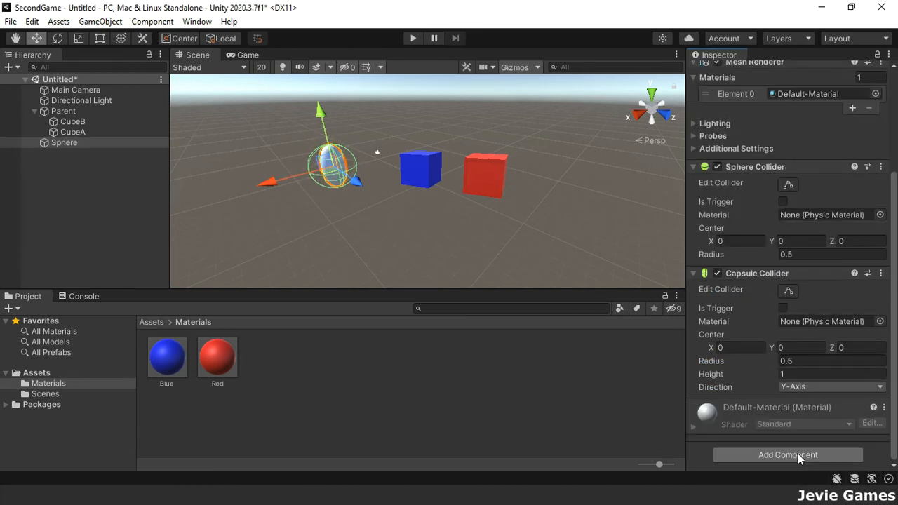
Add a Light component to the sphere
{"action": "left_click", "coordinate": [797, 455]}
{"action": "type", "text": "light"}
{"action": "key", "text": "Return"}
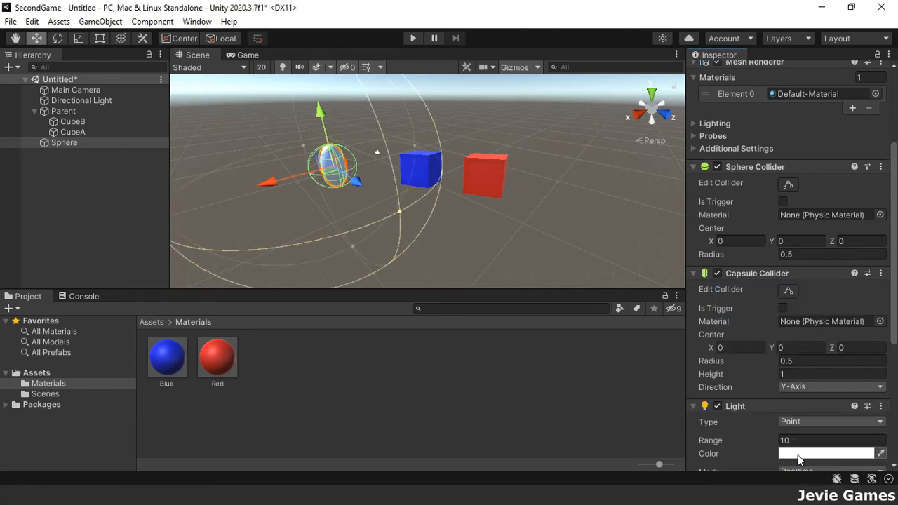
{"action": "scroll", "coordinate": [797, 454], "scroll_direction": "down", "scroll_amount": 6}
Add an Audio Source component to the sphere
{"action": "left_click", "coordinate": [797, 455]}
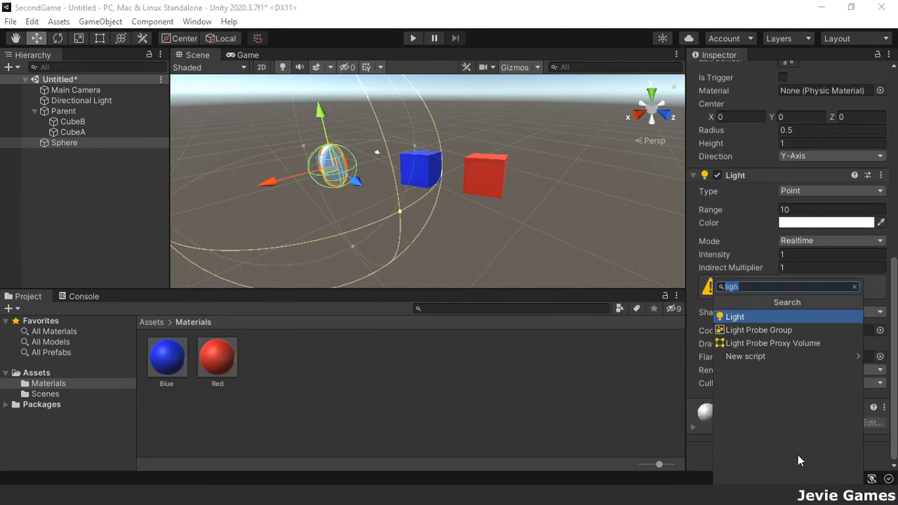
{"action": "type", "text": "aud"}
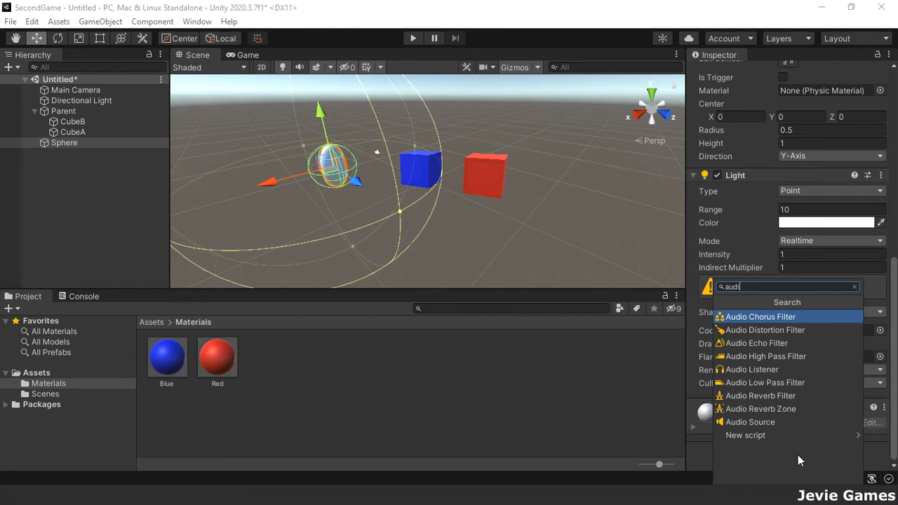
{"action": "type", "text": "i"}
{"action": "key", "text": "Down"}
{"action": "key", "text": "Down"}
{"action": "key", "text": "Down"}
{"action": "key", "text": "Down"}
{"action": "key", "text": "Down"}
{"action": "key", "text": "Down"}
{"action": "key", "text": "Down"}
{"action": "key", "text": "Down"}
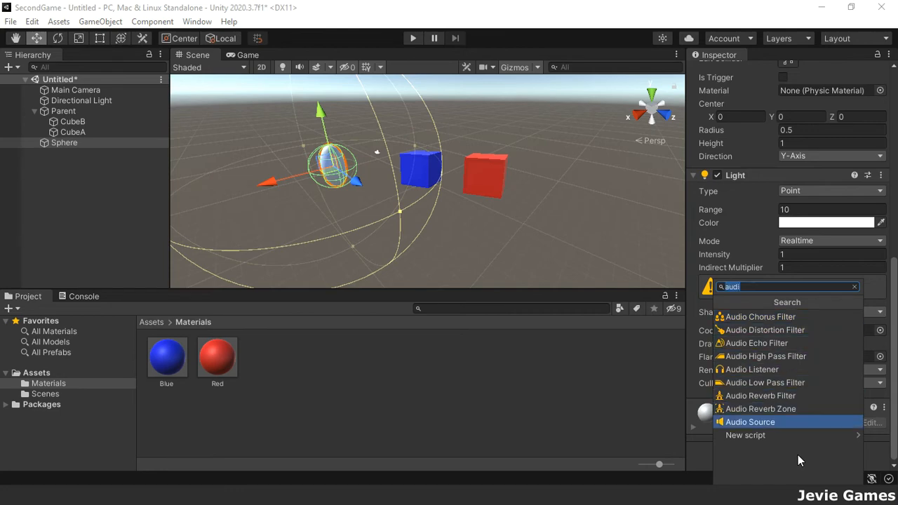
{"action": "key", "text": "Return"}
{"action": "scroll", "coordinate": [798, 455], "scroll_direction": "down", "scroll_amount": 8}
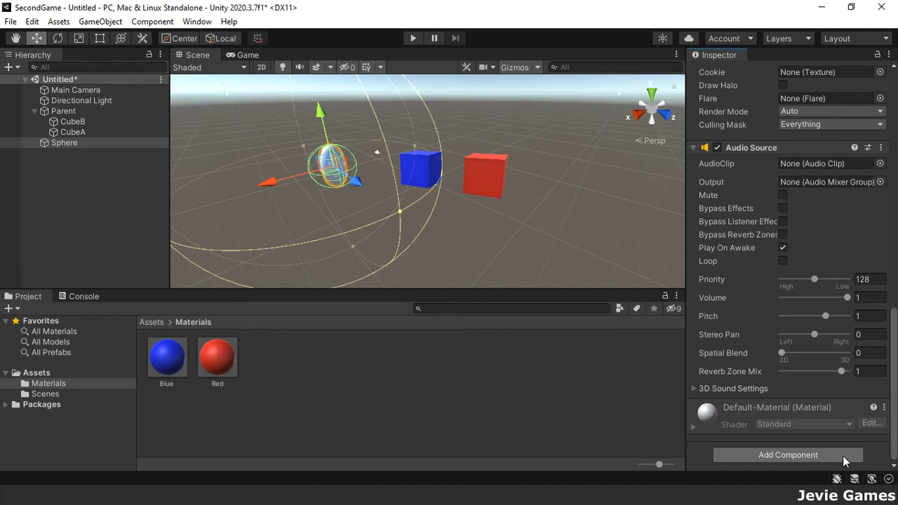
Deactivate the Parent object and reactivate it, twice in a row
{"action": "left_click", "coordinate": [72, 111]}
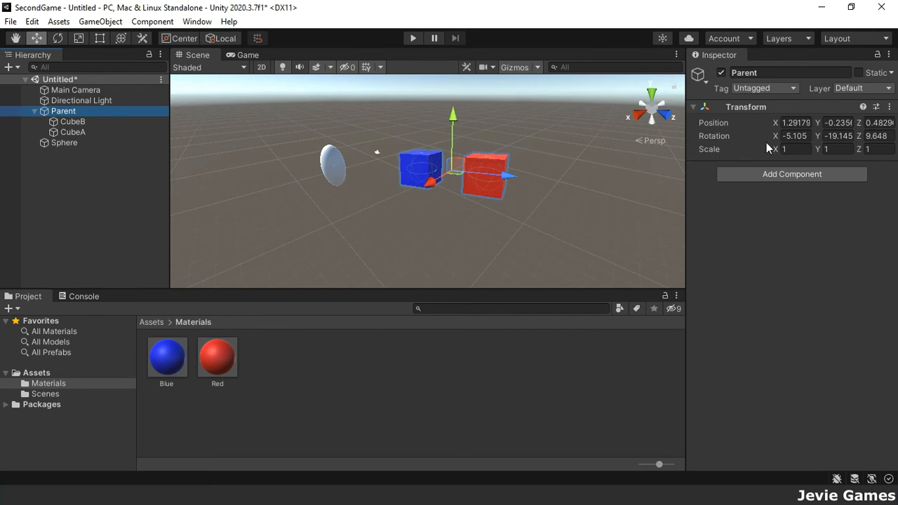
{"action": "left_click", "coordinate": [720, 73]}
{"action": "left_click", "coordinate": [721, 73]}
{"action": "left_click", "coordinate": [721, 73]}
{"action": "left_click", "coordinate": [720, 73]}
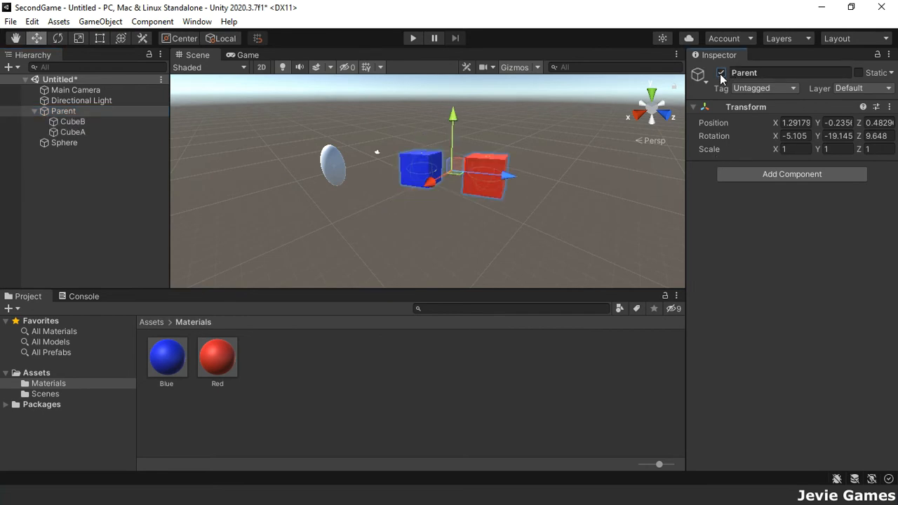
Deactivate CubeB, and switch Parent off and on again twice while CubeB is inactive
{"action": "left_click", "coordinate": [126, 122]}
{"action": "left_click", "coordinate": [721, 73]}
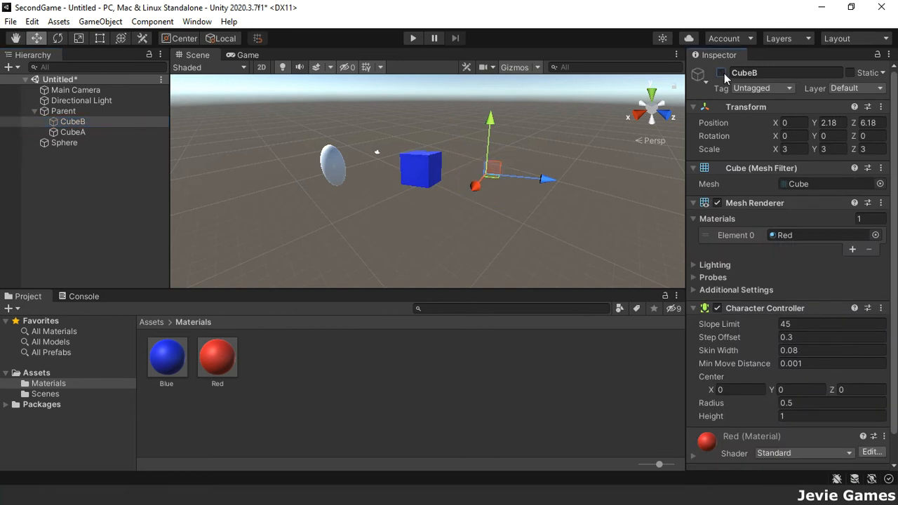
{"action": "left_click", "coordinate": [104, 111]}
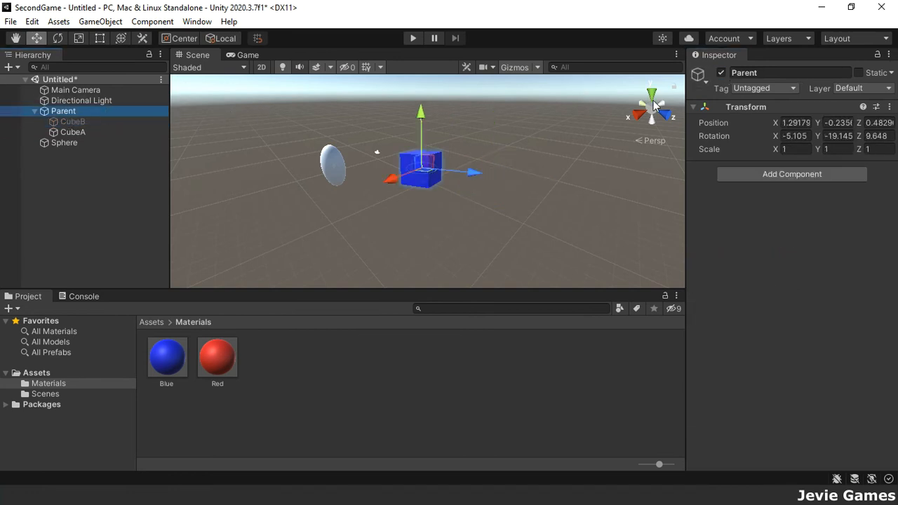
{"action": "left_click", "coordinate": [721, 73]}
{"action": "left_click", "coordinate": [722, 73]}
{"action": "left_click", "coordinate": [722, 73]}
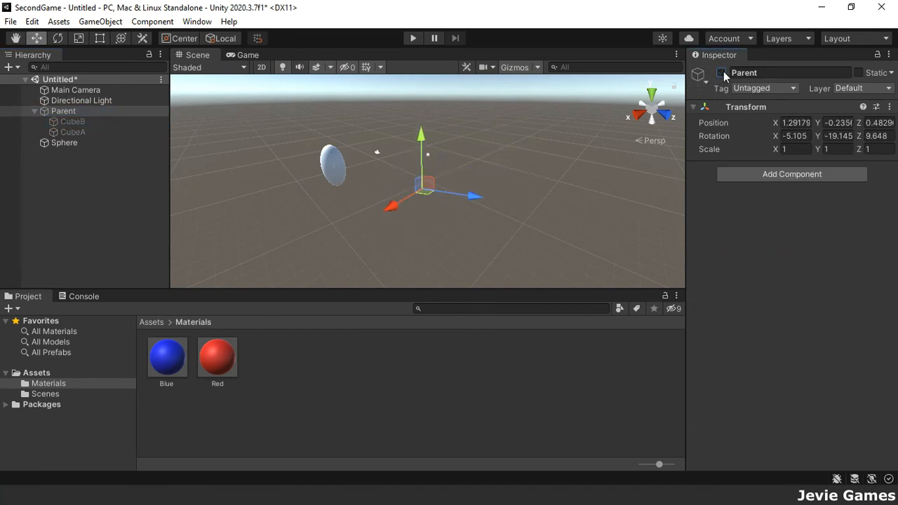
{"action": "left_click", "coordinate": [722, 73]}
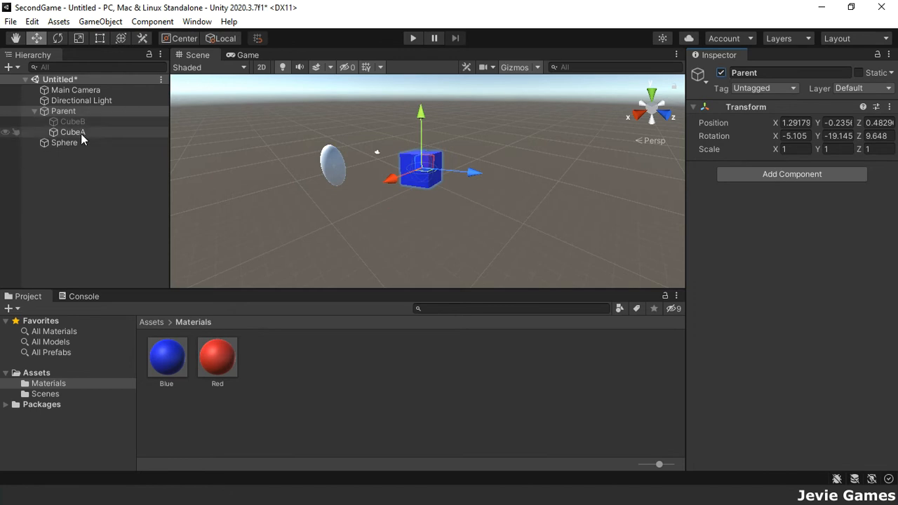
Deactivate CubeA and reactivate it
{"action": "left_click", "coordinate": [80, 132]}
{"action": "left_click", "coordinate": [722, 73]}
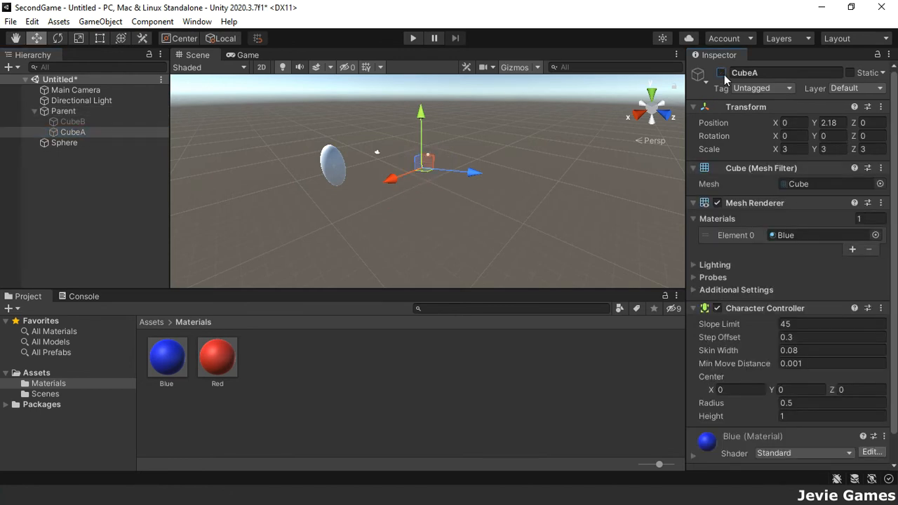
{"action": "left_click", "coordinate": [722, 73]}
Deactivate Parent and check the active state of its children CubeB and CubeA
{"action": "left_click", "coordinate": [87, 111]}
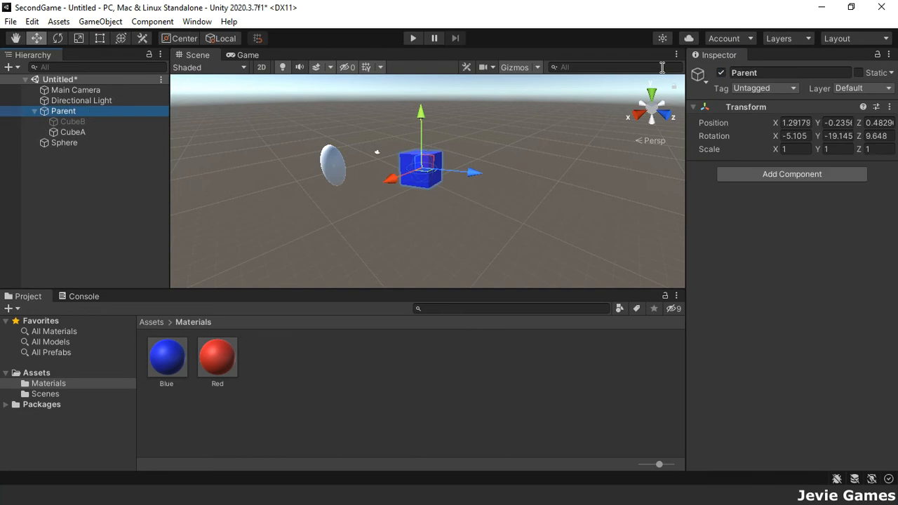
{"action": "left_click", "coordinate": [722, 73]}
{"action": "left_click", "coordinate": [100, 123]}
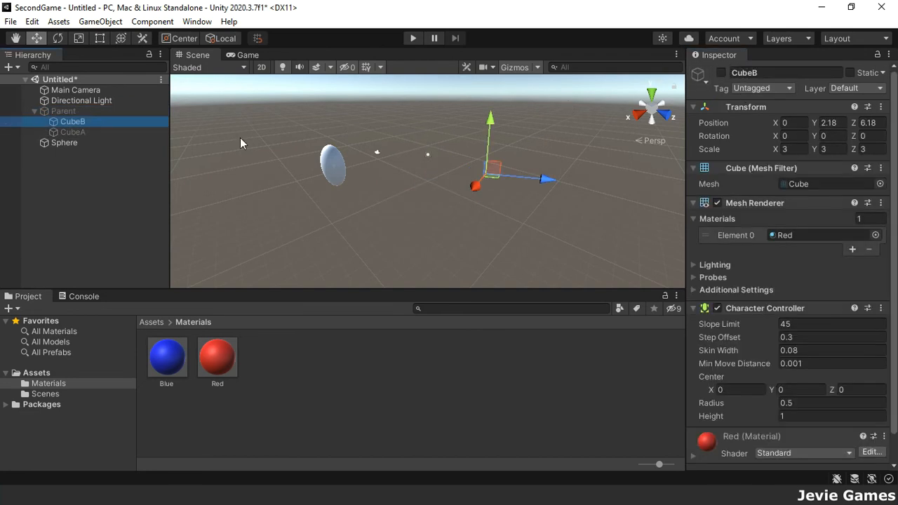
{"action": "left_click", "coordinate": [119, 133]}
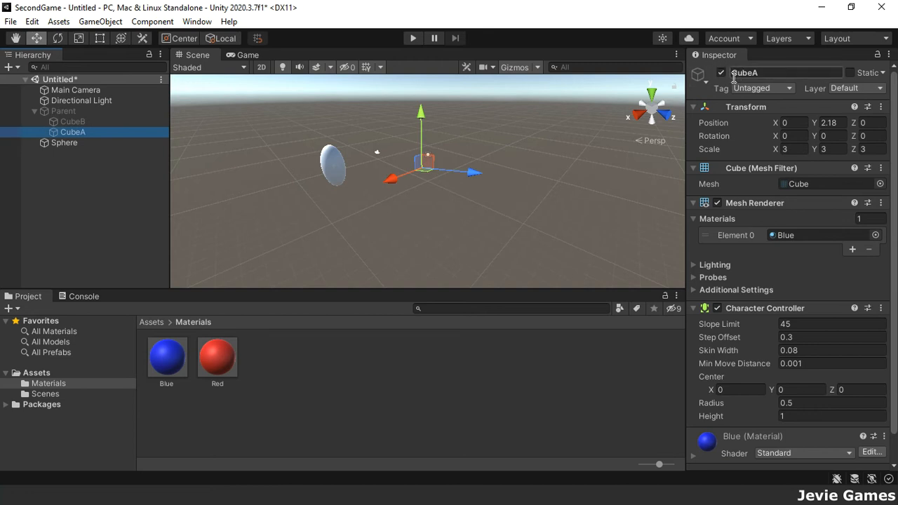
Reparent CubeB and CubeA from Parent to Sphere, and toggle Sphere's active state repeatedly, leaving it active
{"action": "left_click_drag", "start_coordinate": [71, 122], "coordinate": [78, 143]}
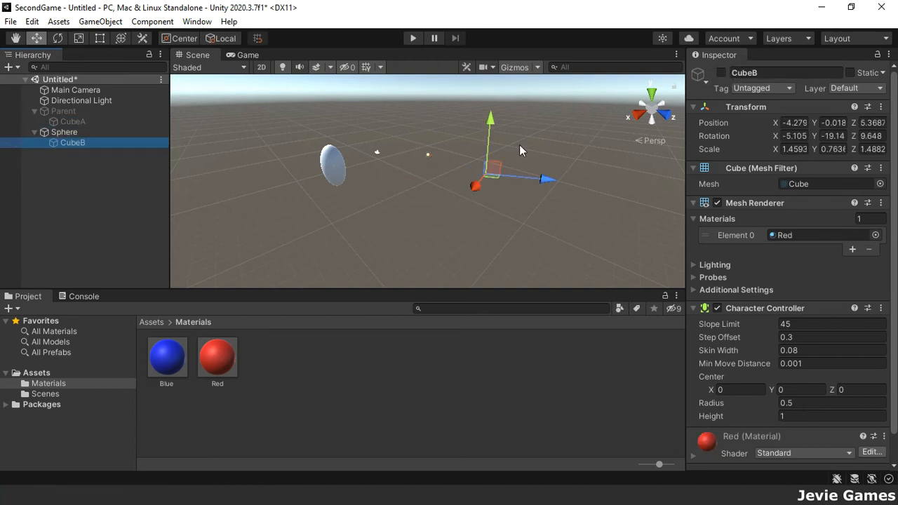
{"action": "left_click_drag", "start_coordinate": [121, 125], "coordinate": [100, 135]}
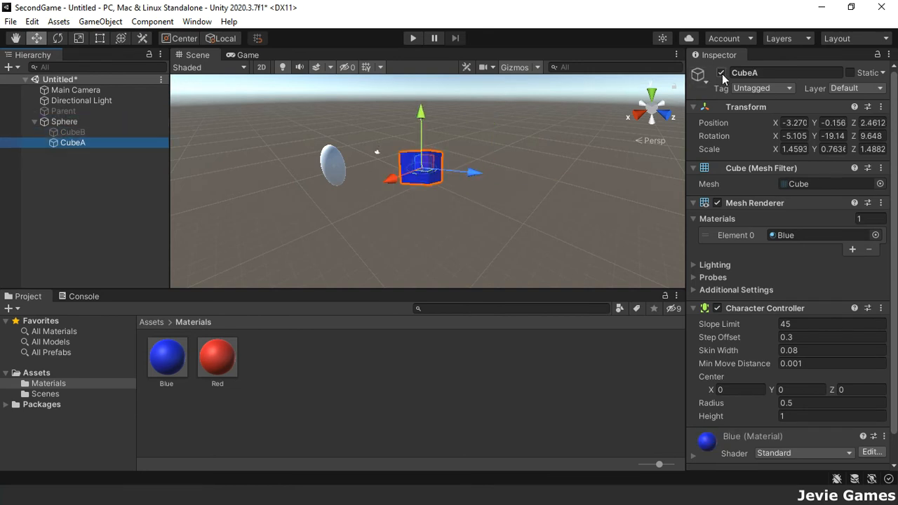
{"action": "left_click", "coordinate": [90, 122]}
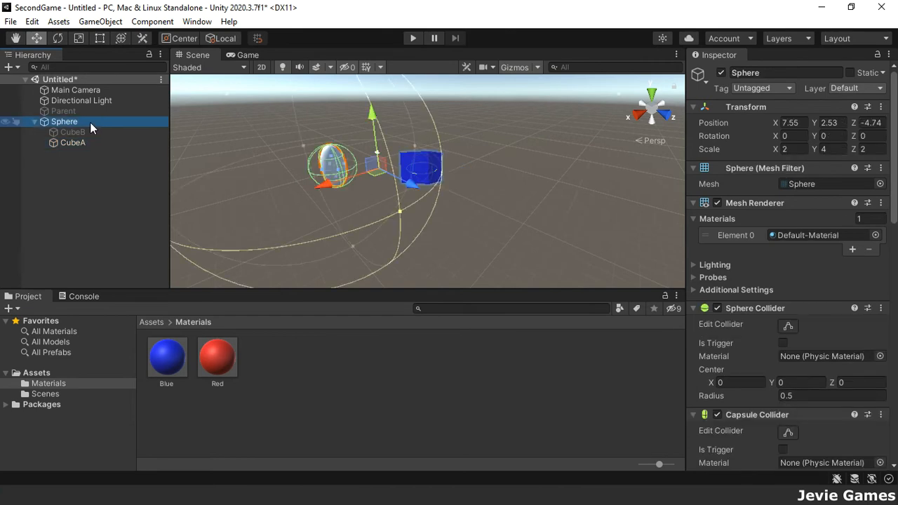
{"action": "left_click", "coordinate": [722, 73]}
{"action": "left_click", "coordinate": [722, 73]}
{"action": "left_click", "coordinate": [722, 73]}
{"action": "left_click", "coordinate": [722, 72]}
{"action": "left_click", "coordinate": [721, 73]}
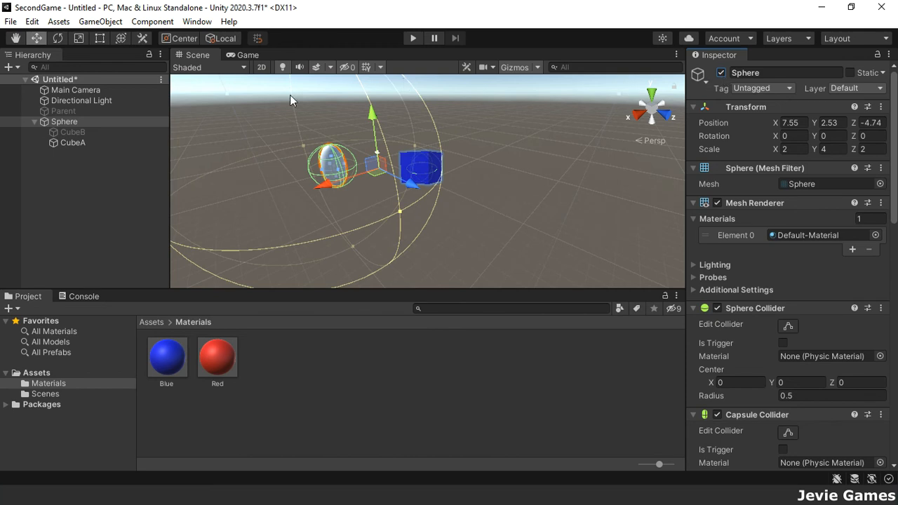
Reactivate CubeB under Sphere
{"action": "left_click", "coordinate": [63, 133]}
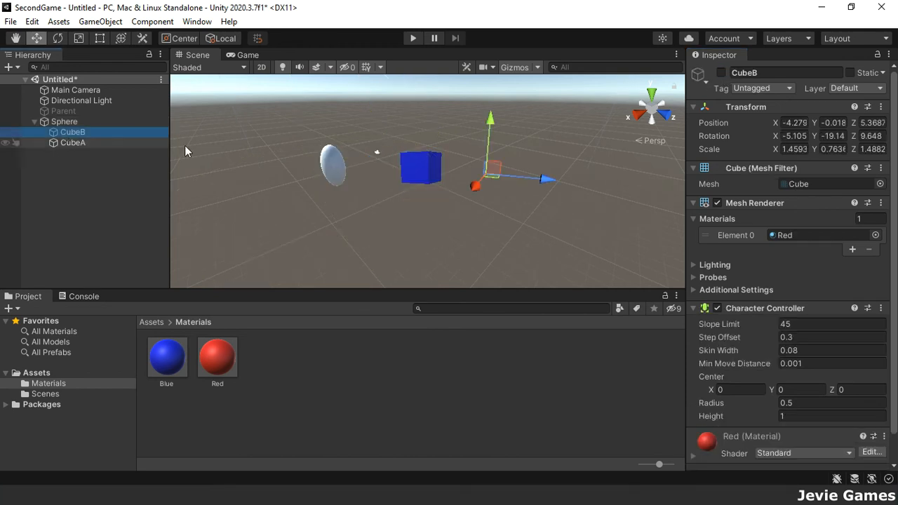
{"action": "left_click", "coordinate": [721, 73]}
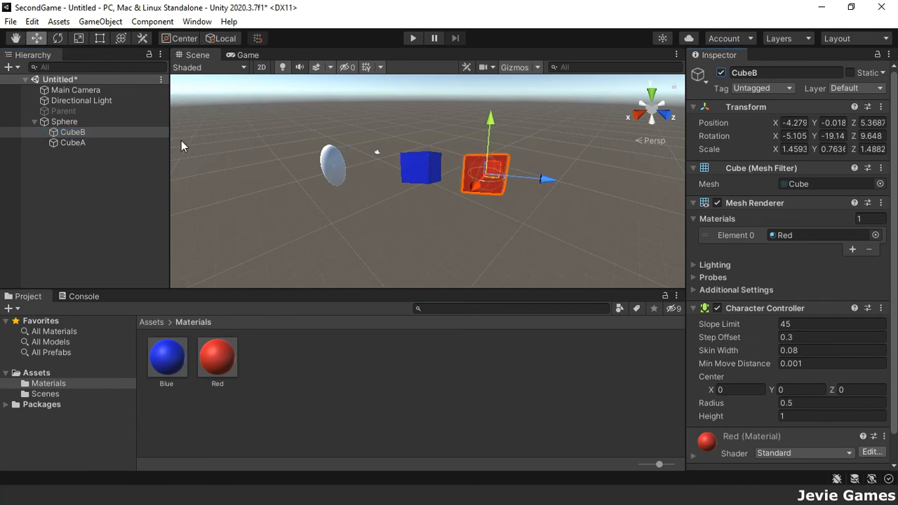
Move CubeB and CubeA together back under Parent and reactivate Parent
{"action": "left_click", "coordinate": [98, 143], "text": "ctrl"}
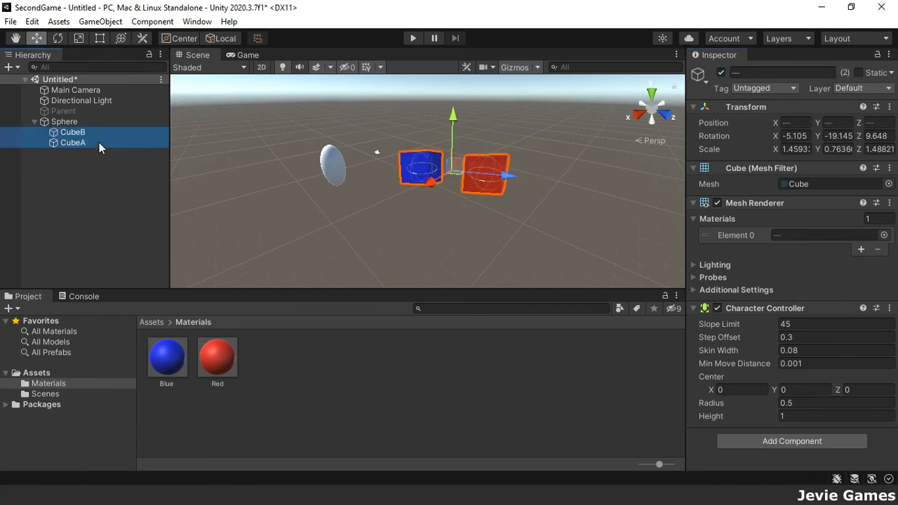
{"action": "left_click_drag", "start_coordinate": [99, 142], "coordinate": [89, 111]}
{"action": "left_click", "coordinate": [89, 111]}
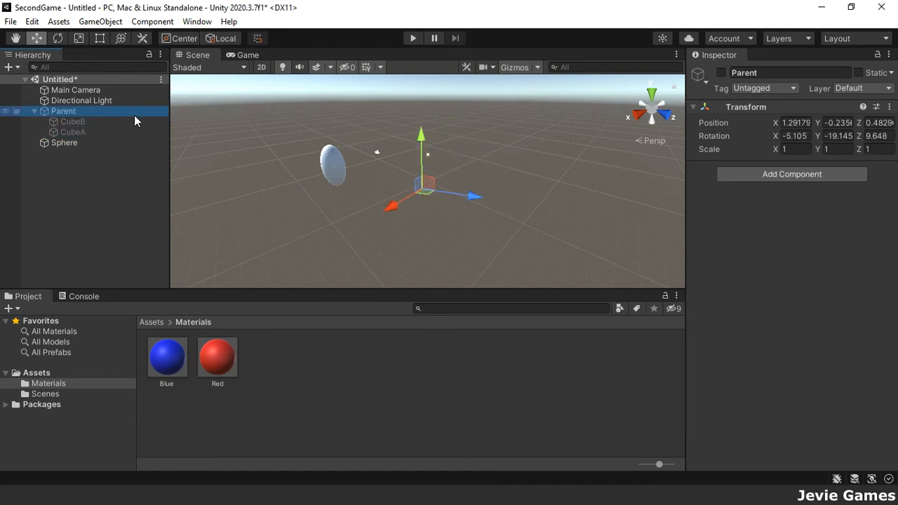
{"action": "left_click", "coordinate": [722, 73]}
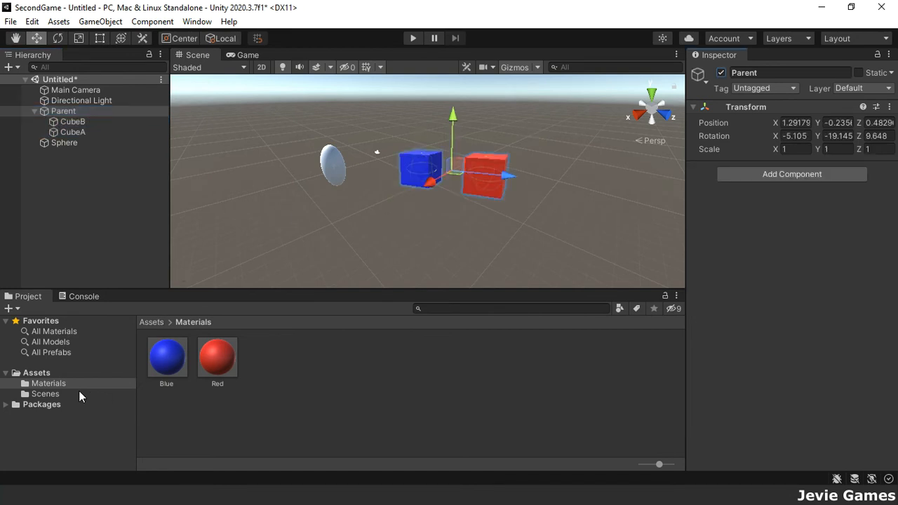
Create a folder named Prefab in the project's Assets folder
{"action": "left_click", "coordinate": [36, 373]}
{"action": "right_click", "coordinate": [348, 361]}
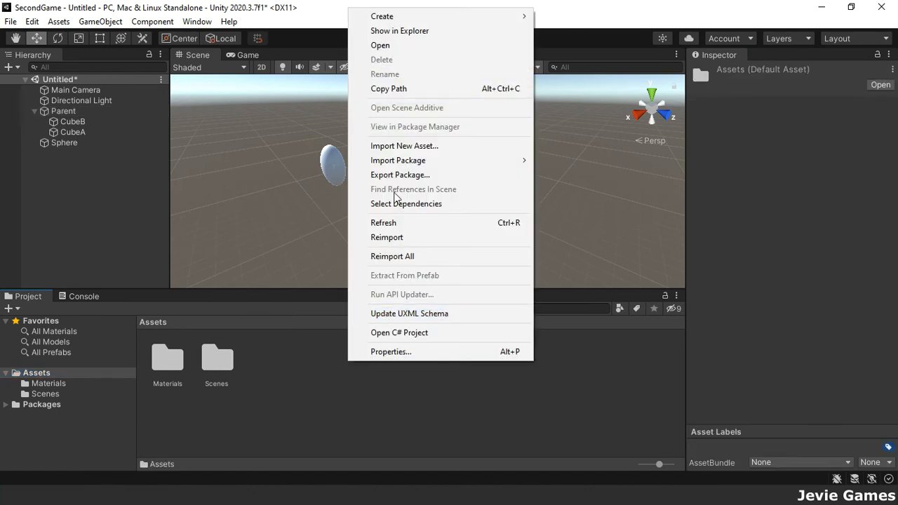
{"action": "mouse_move", "coordinate": [487, 24]}
{"action": "left_click", "coordinate": [567, 25]}
{"action": "type", "text": "P"}
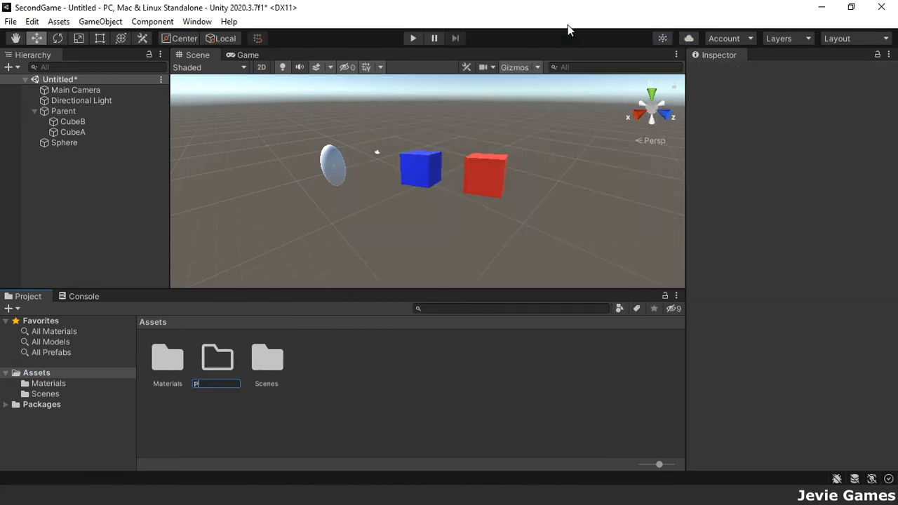
{"action": "type", "text": "refab"}
{"action": "key", "text": "Return"}
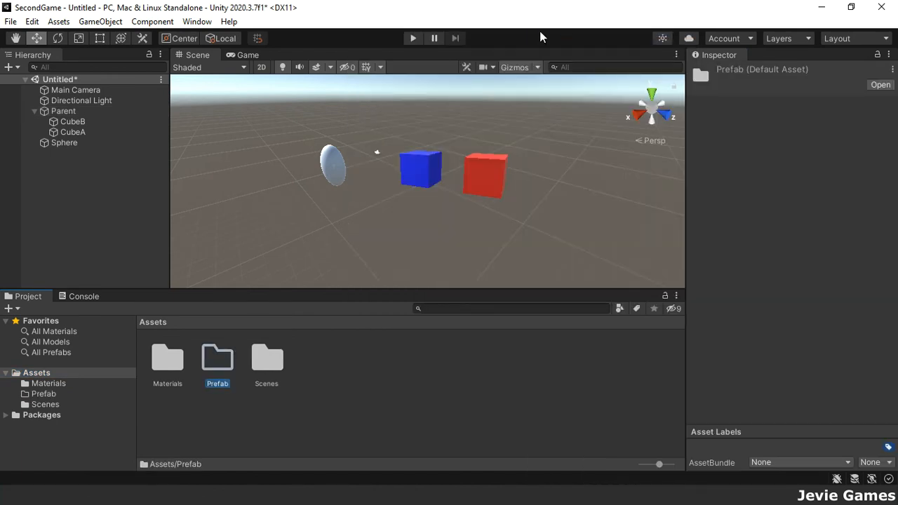
Save Parent with its cubes as a prefab in the Prefab folder and delete the original from the scene
{"action": "double_click", "coordinate": [219, 370]}
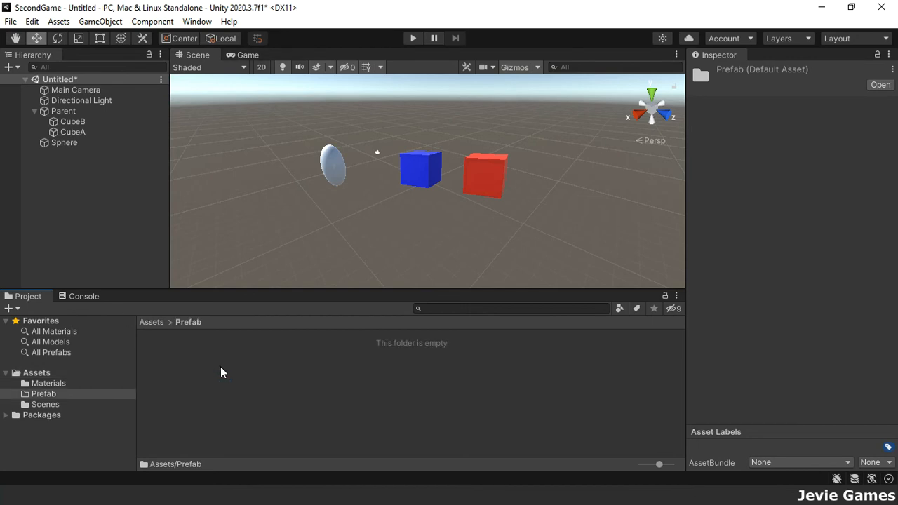
{"action": "left_click", "coordinate": [74, 115]}
{"action": "left_click_drag", "start_coordinate": [148, 282], "coordinate": [192, 363]}
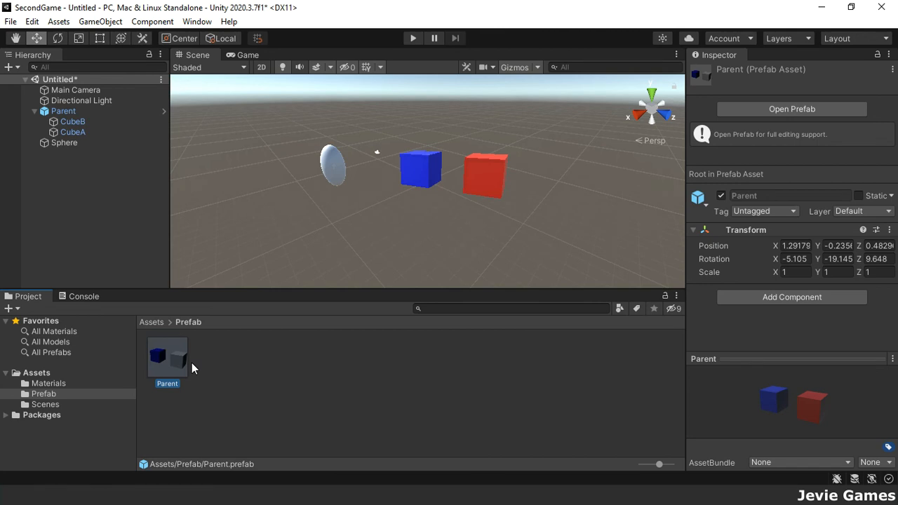
{"action": "left_click", "coordinate": [79, 114]}
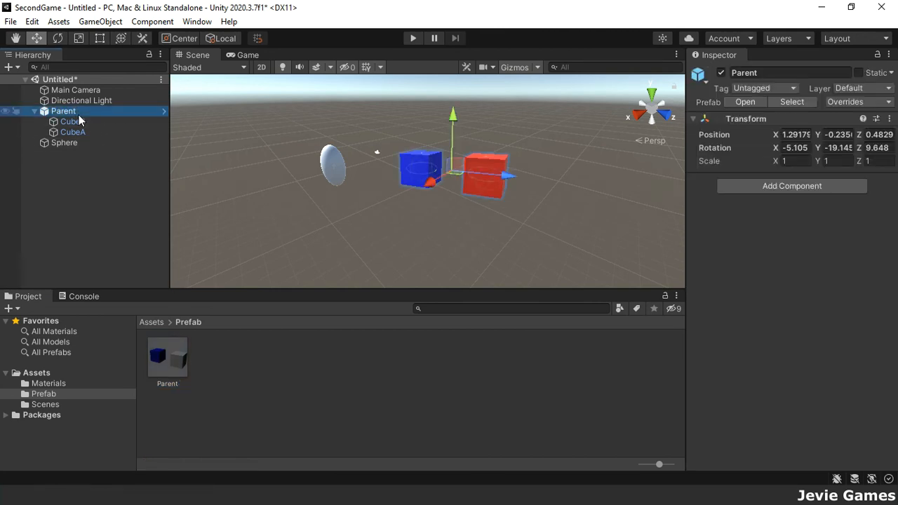
{"action": "key", "text": "Delete"}
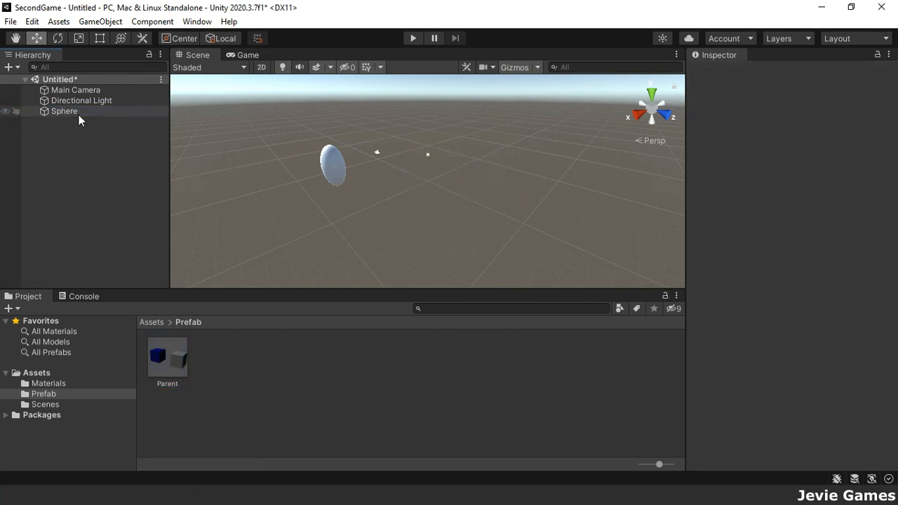
Add an instance of the Parent prefab to the scene hierarchy and rename it Instance1
{"action": "left_click_drag", "start_coordinate": [168, 355], "coordinate": [100, 186]}
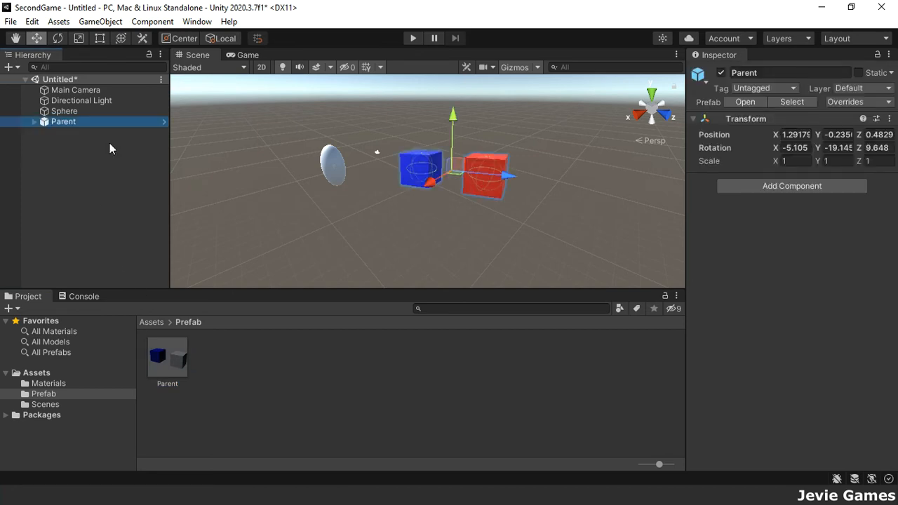
{"action": "left_click", "coordinate": [103, 120]}
{"action": "type", "text": "Instance1"}
{"action": "key", "text": "Return"}
Add a second instance of the Parent prefab to the scene hierarchy and rename it Instance2
{"action": "left_click_drag", "start_coordinate": [170, 349], "coordinate": [122, 217]}
{"action": "left_click", "coordinate": [814, 73]}
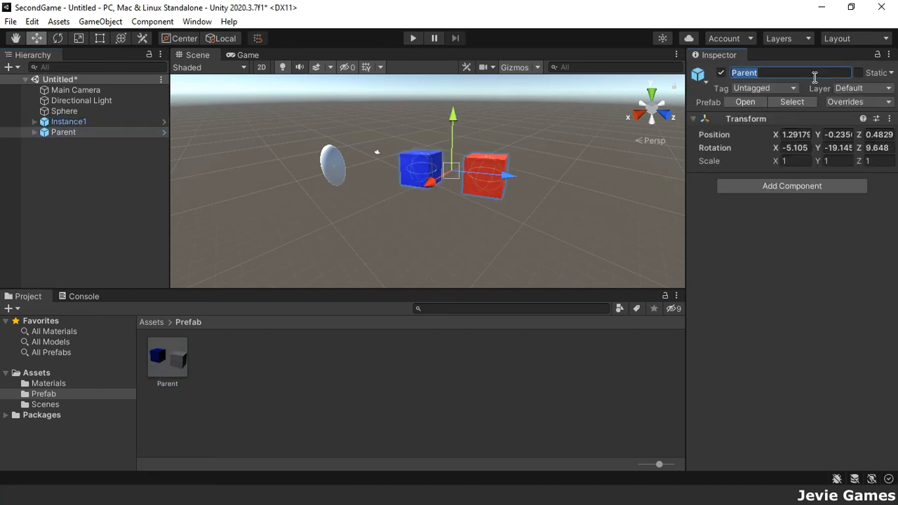
{"action": "type", "text": "Instance"}
{"action": "key", "text": "BackSpace"}
{"action": "key", "text": "BackSpace"}
{"action": "key", "text": "BackSpace"}
{"action": "key", "text": "BackSpace"}
{"action": "key", "text": "BackSpace"}
{"action": "key", "text": "BackSpace"}
{"action": "key", "text": "BackSpace"}
{"action": "key", "text": "BackSpace"}
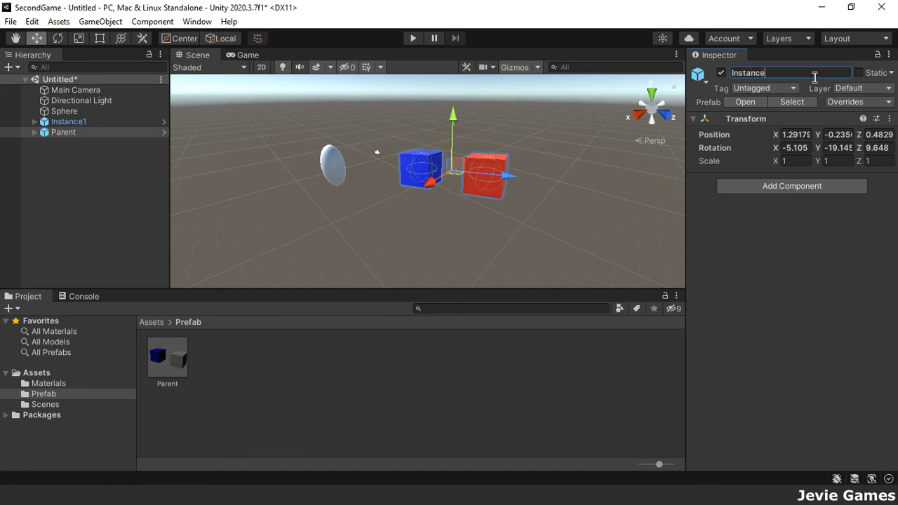
{"action": "type", "text": "2"}
{"action": "key", "text": "Return"}
Separate the overlapping prefab instances by moving Instance2 toward the foreground and Instance1 farther back in the scene
{"action": "left_click_drag", "start_coordinate": [432, 182], "coordinate": [366, 237]}
{"action": "left_click", "coordinate": [87, 124]}
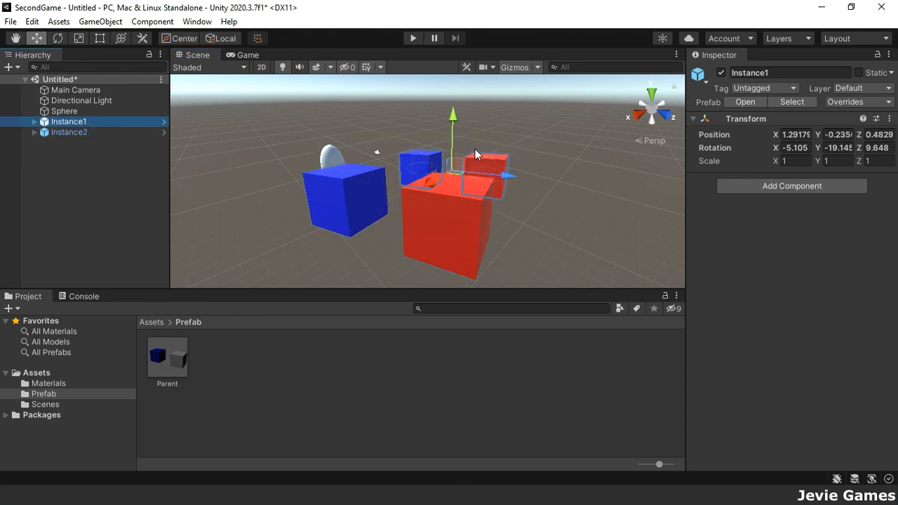
{"action": "left_click_drag", "start_coordinate": [500, 178], "coordinate": [535, 165]}
{"action": "left_click_drag", "start_coordinate": [536, 102], "coordinate": [538, 87]}
Move the Sphere clear of the cubes to about X 10.18, Z -16.34, keeping its height
{"action": "left_click", "coordinate": [67, 111]}
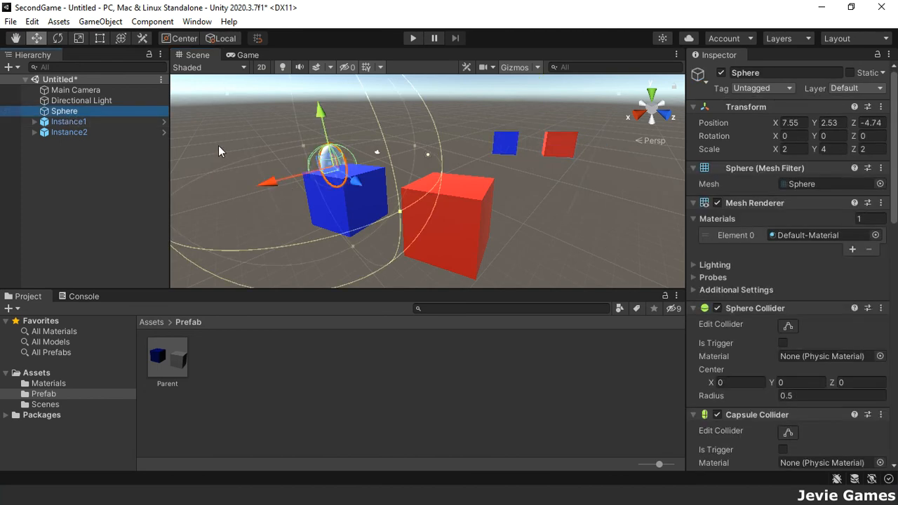
{"action": "left_click_drag", "start_coordinate": [333, 179], "coordinate": [287, 166]}
{"action": "left_click", "coordinate": [93, 192]}
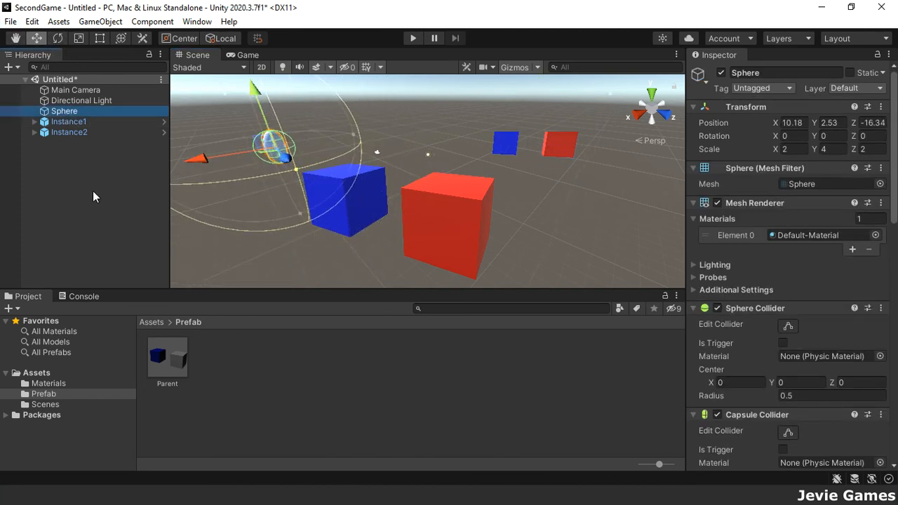
Open the Parent prefab for editing, set CubeB's material albedo to green with RGB 0, 255, 0, and return to the scene
{"action": "left_click", "coordinate": [167, 359]}
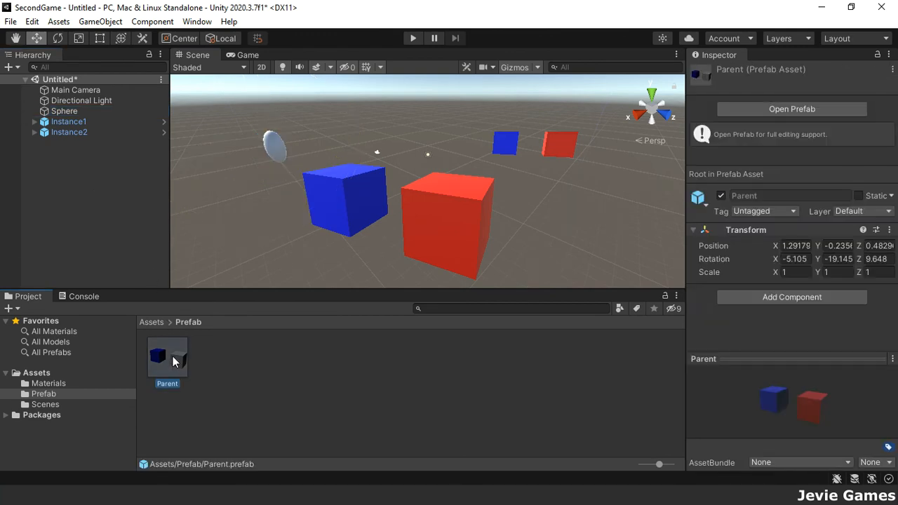
{"action": "left_click", "coordinate": [789, 108]}
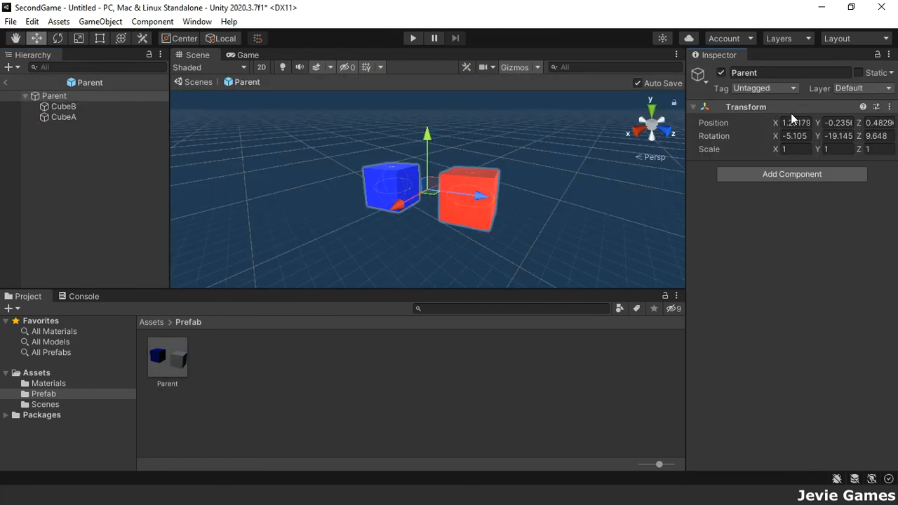
{"action": "left_click", "coordinate": [67, 108]}
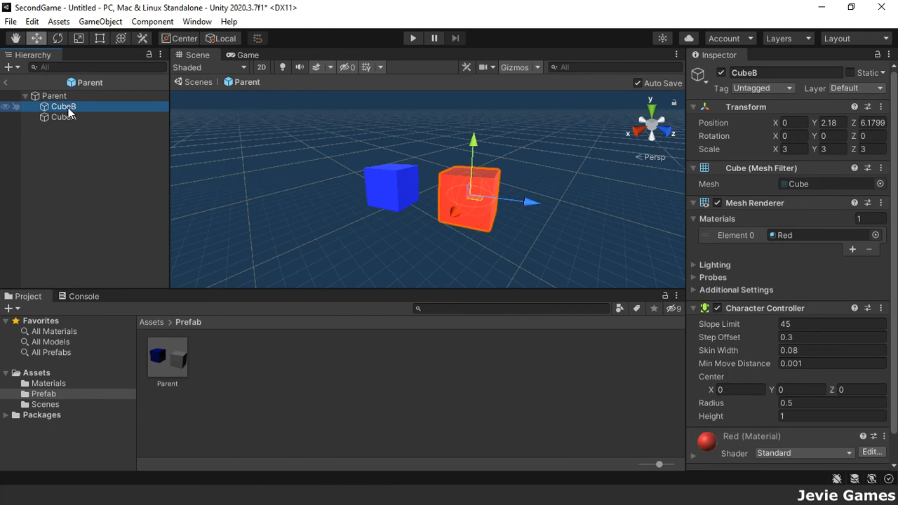
{"action": "scroll", "coordinate": [809, 424], "scroll_direction": "down", "scroll_amount": 2}
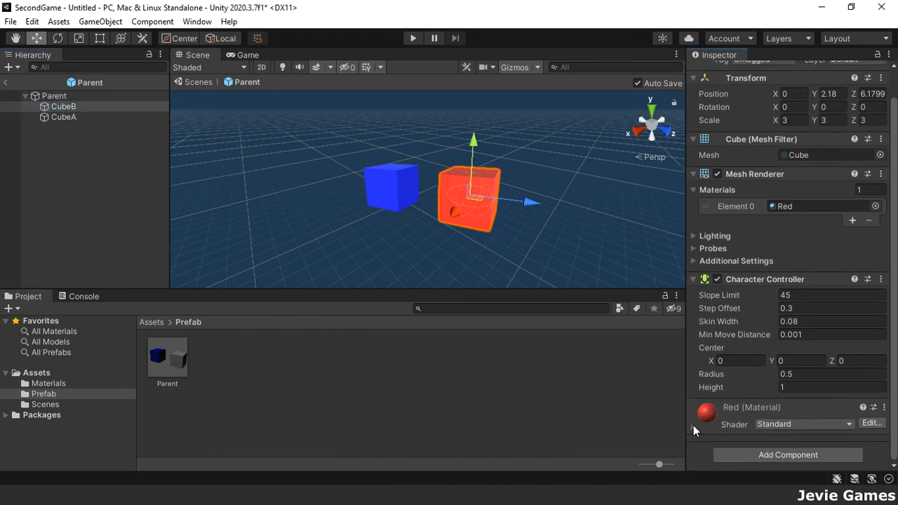
{"action": "left_click", "coordinate": [693, 425]}
{"action": "scroll", "coordinate": [800, 415], "scroll_direction": "down", "scroll_amount": 10}
{"action": "left_click", "coordinate": [807, 105]}
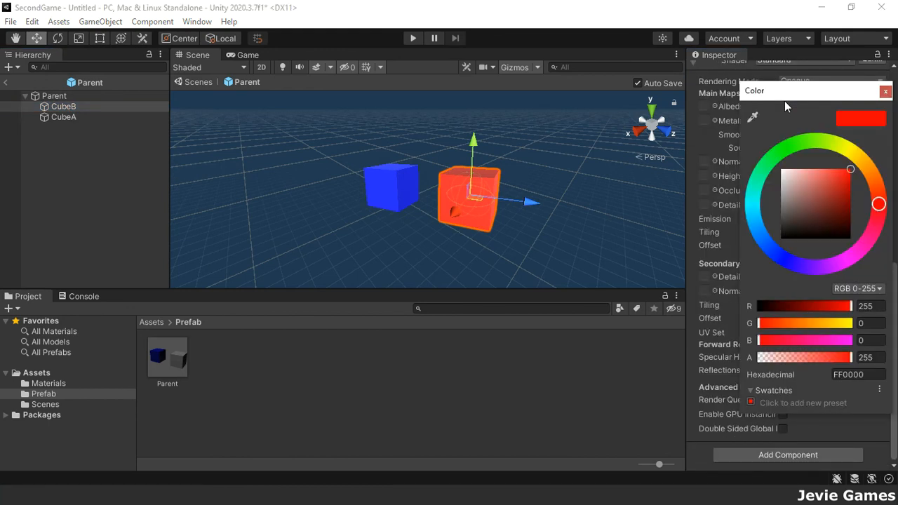
{"action": "left_click", "coordinate": [785, 148]}
{"action": "left_click", "coordinate": [867, 309]}
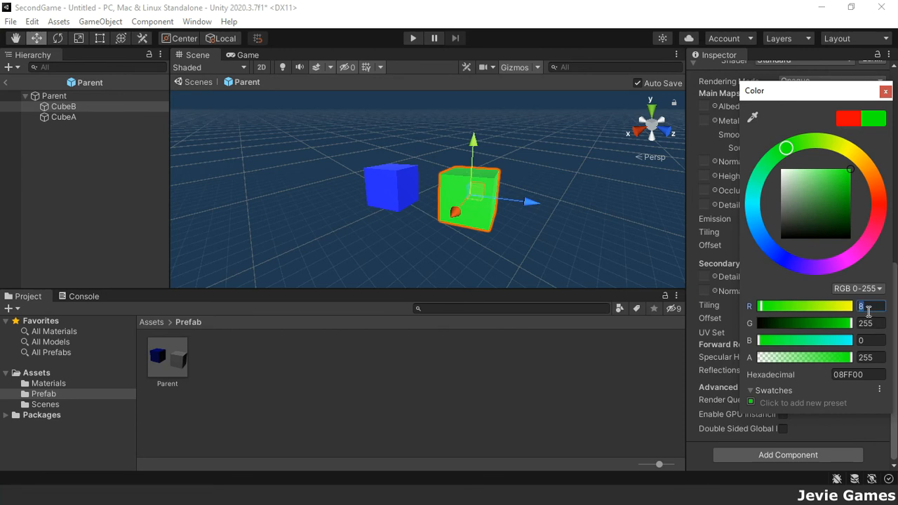
{"action": "type", "text": "0"}
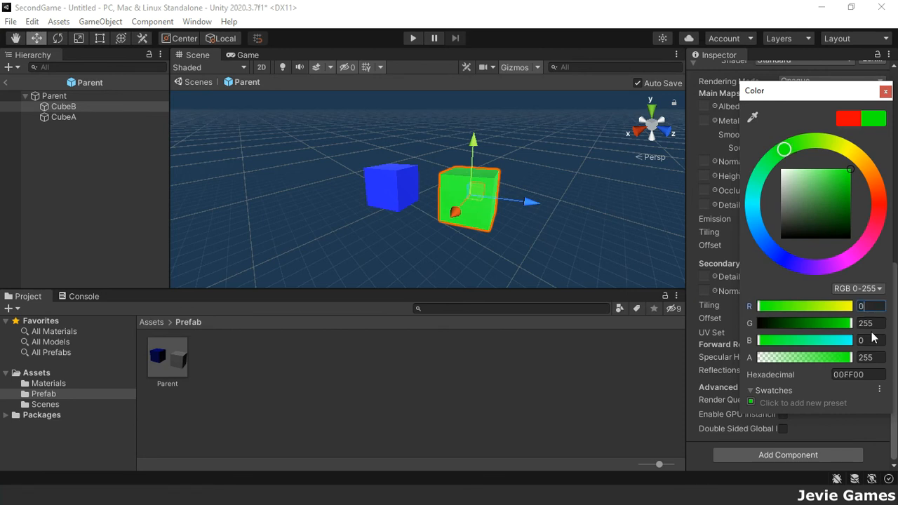
{"action": "left_click", "coordinate": [885, 93]}
{"action": "left_click", "coordinate": [5, 82]}
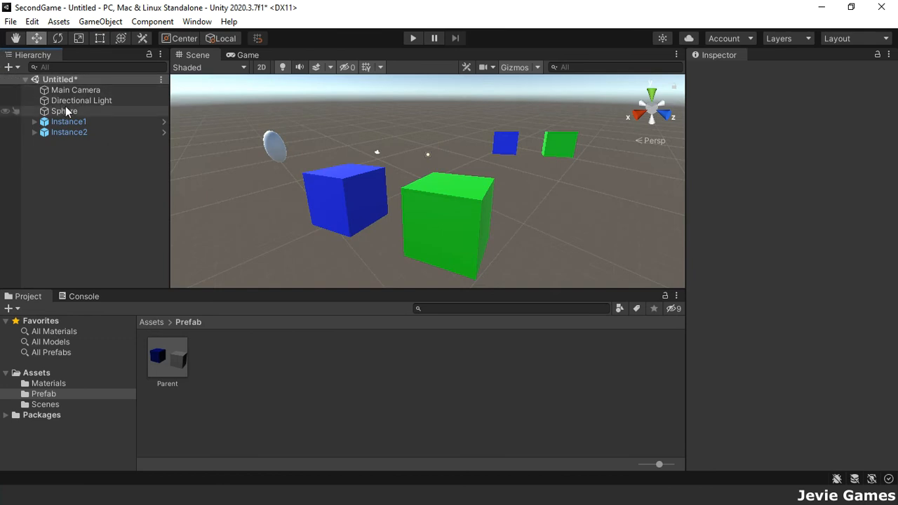
Remove the Character Controller component from both CubeB and CubeA of Instance1 at once
{"action": "left_click", "coordinate": [34, 122]}
{"action": "left_click", "coordinate": [70, 132]}
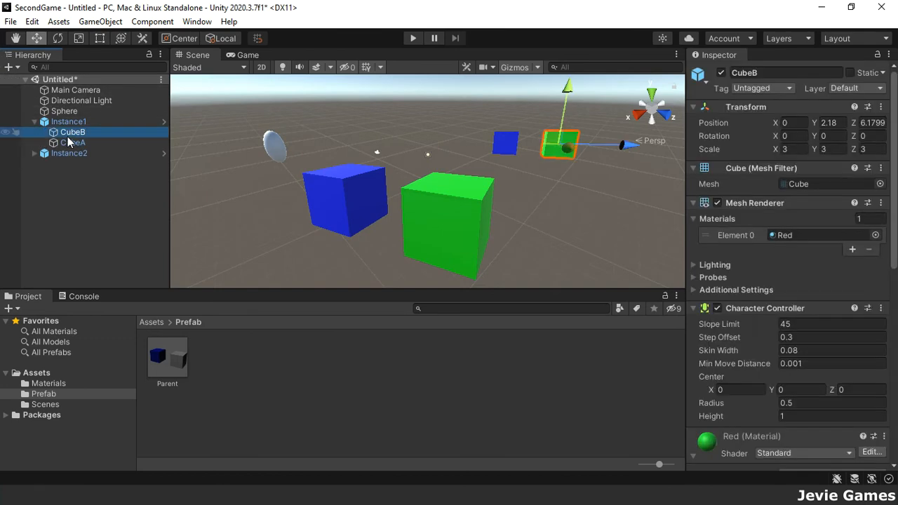
{"action": "left_click", "coordinate": [70, 143], "text": "ctrl"}
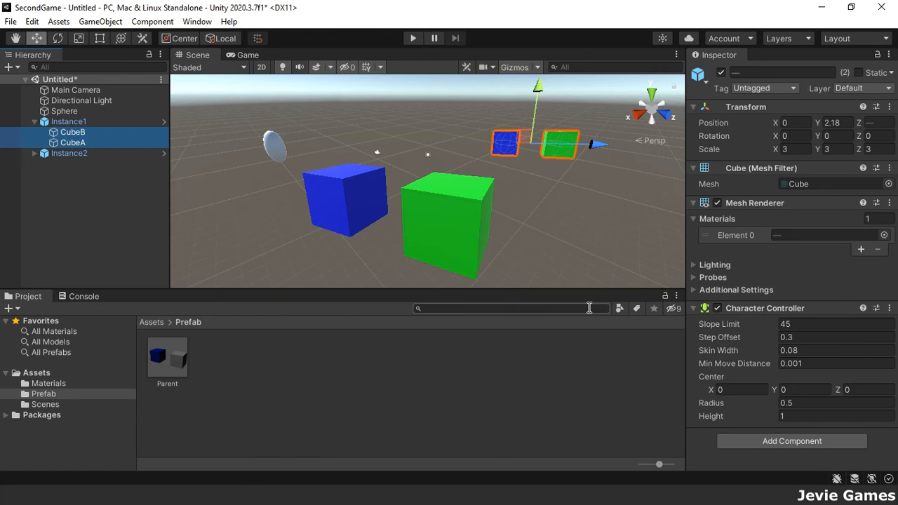
{"action": "left_click", "coordinate": [889, 308]}
{"action": "left_click", "coordinate": [805, 191]}
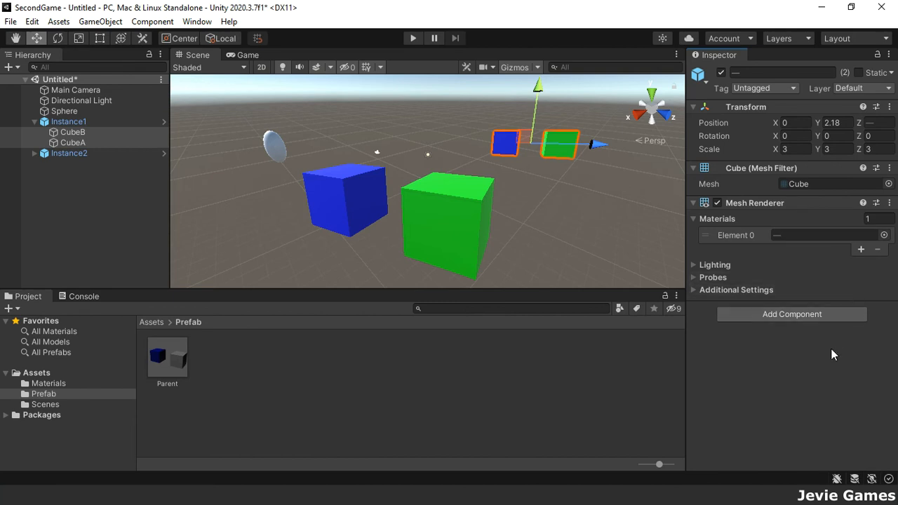
Add a Rigidbody component to CubeB of Instance1 only
{"action": "left_click", "coordinate": [781, 313]}
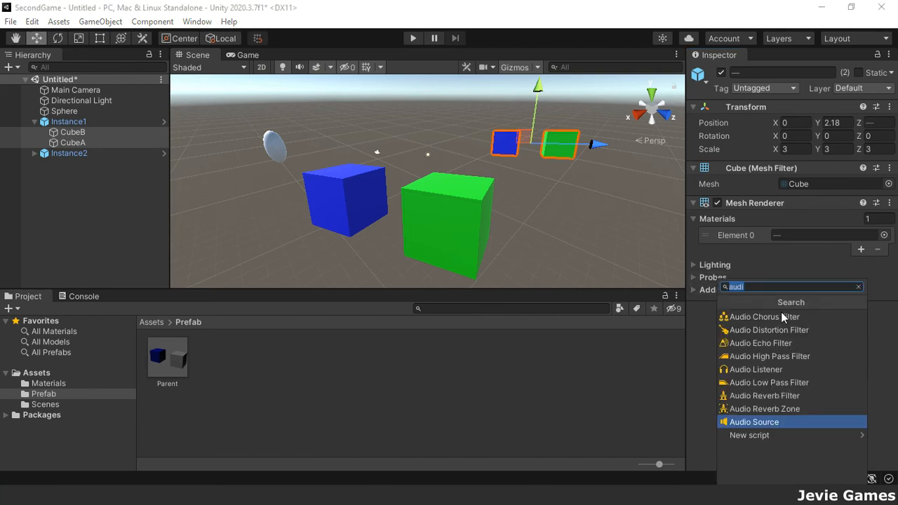
{"action": "left_click", "coordinate": [882, 329]}
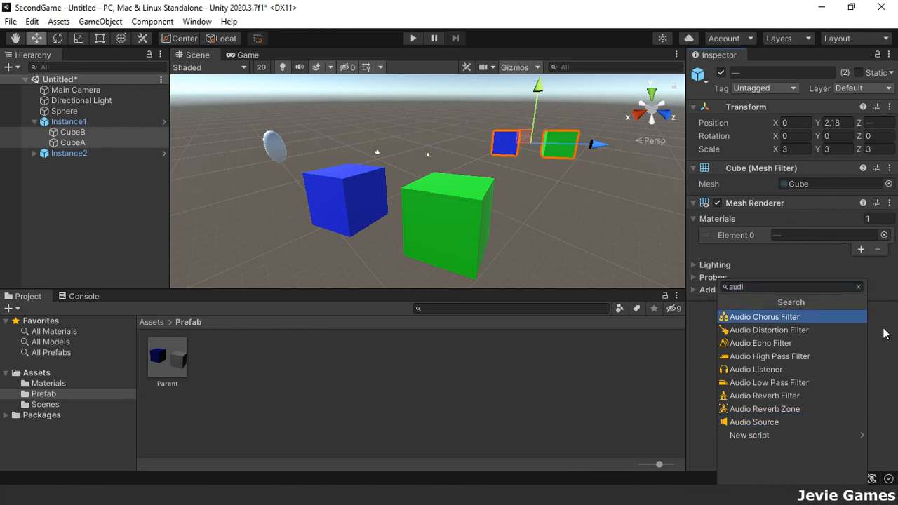
{"action": "left_click", "coordinate": [110, 132]}
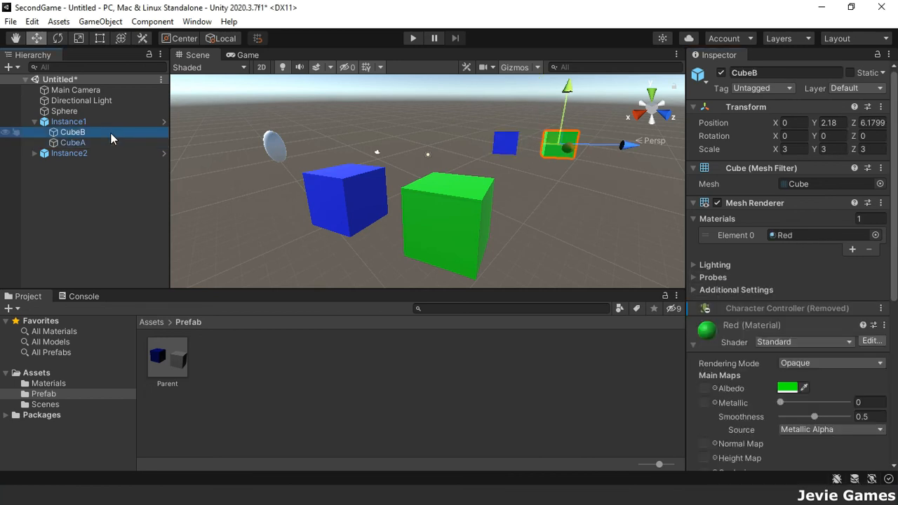
{"action": "scroll", "coordinate": [800, 366], "scroll_direction": "down", "scroll_amount": 8}
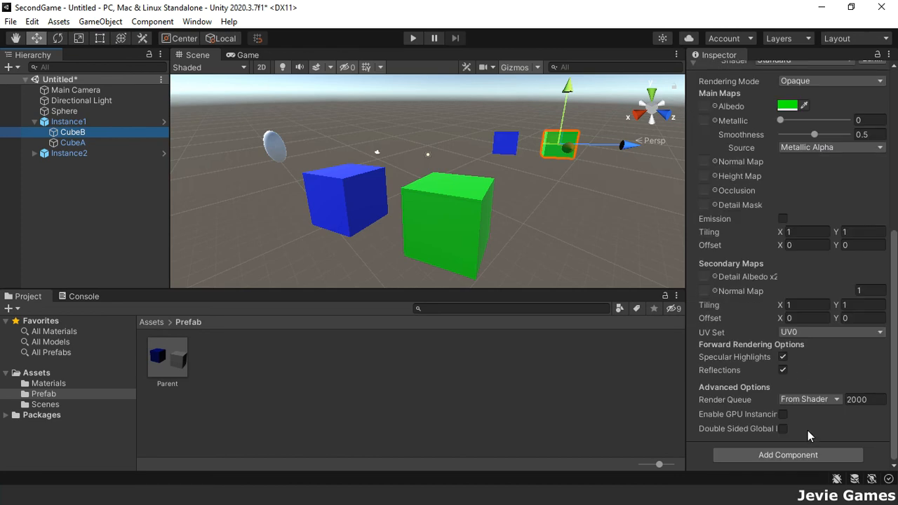
{"action": "left_click", "coordinate": [812, 456]}
{"action": "type", "text": "rig"}
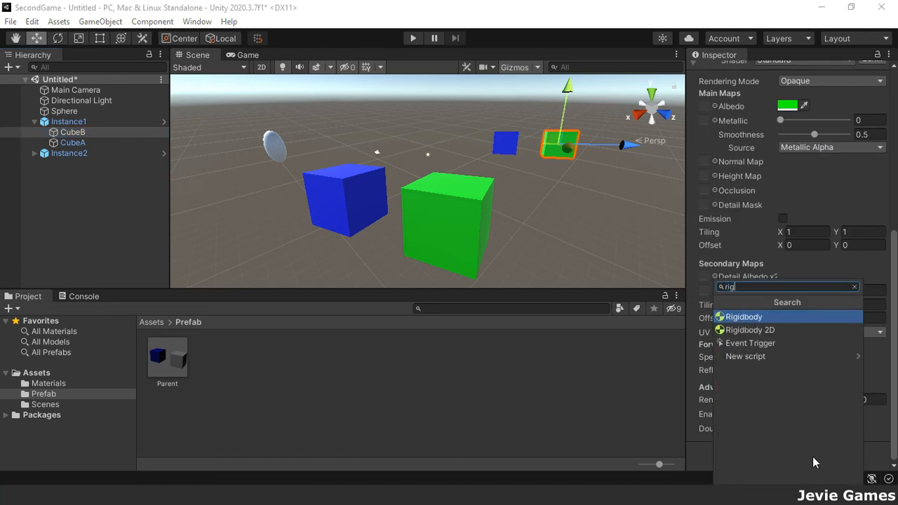
{"action": "key", "text": "Return"}
{"action": "scroll", "coordinate": [812, 460], "scroll_direction": "up", "scroll_amount": 6}
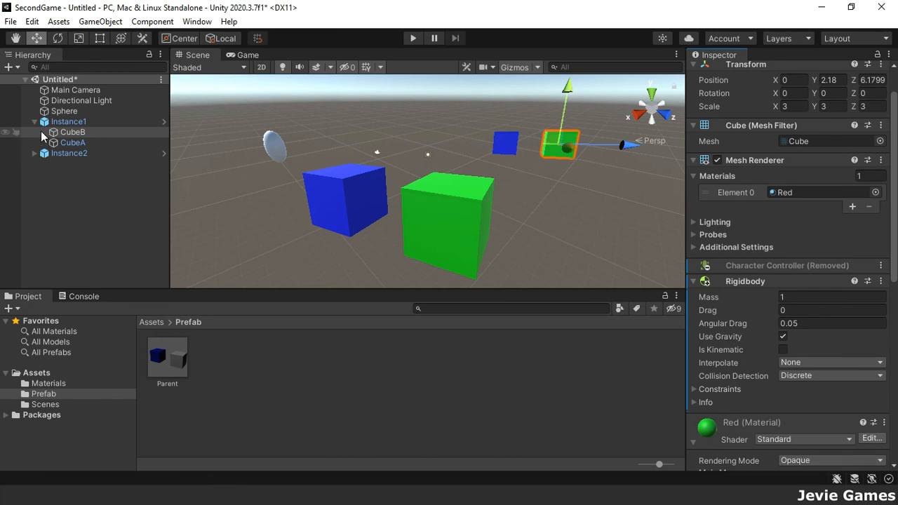
Add a Box Collider component to CubeA of Instance1
{"action": "left_click", "coordinate": [73, 142]}
{"action": "left_click", "coordinate": [746, 373]}
{"action": "type", "text": "bo"}
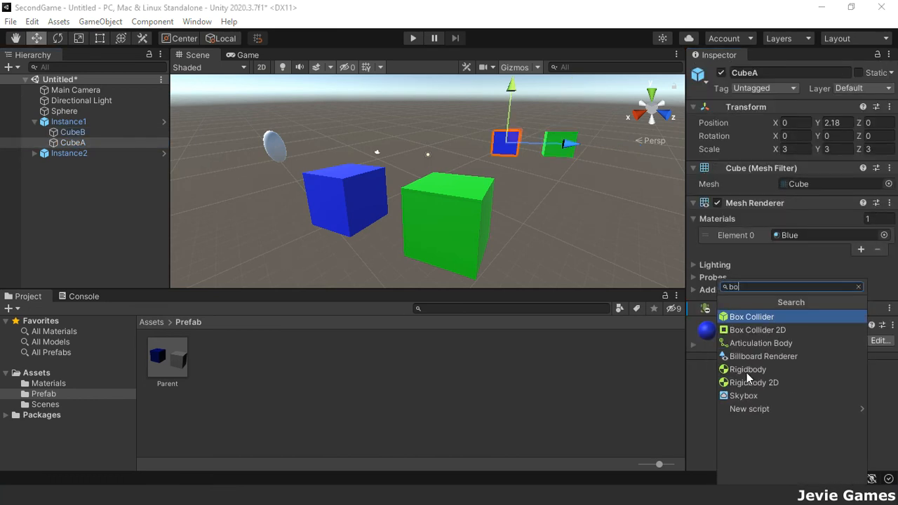
{"action": "key", "text": "Return"}
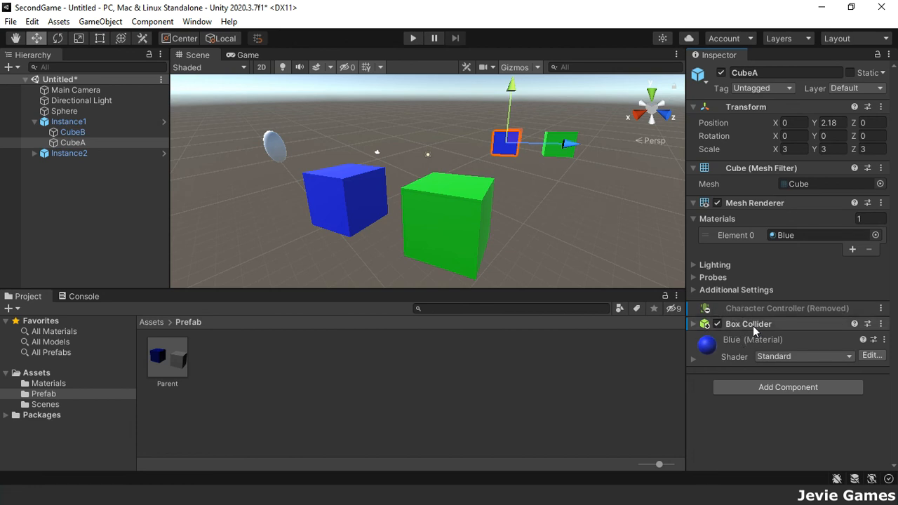
Set the Rigidbody mass of Instance1's CubeB to 5
{"action": "left_click", "coordinate": [73, 132]}
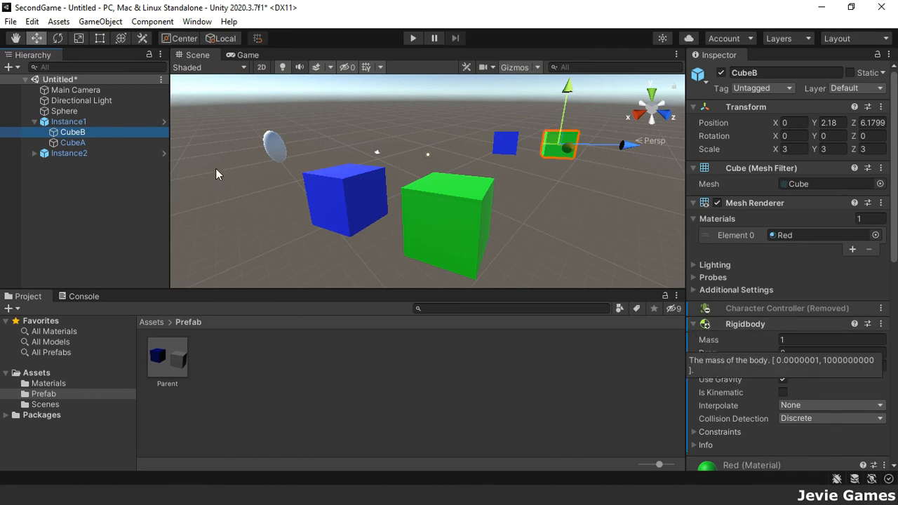
{"action": "left_click", "coordinate": [102, 142]}
{"action": "left_click", "coordinate": [98, 133]}
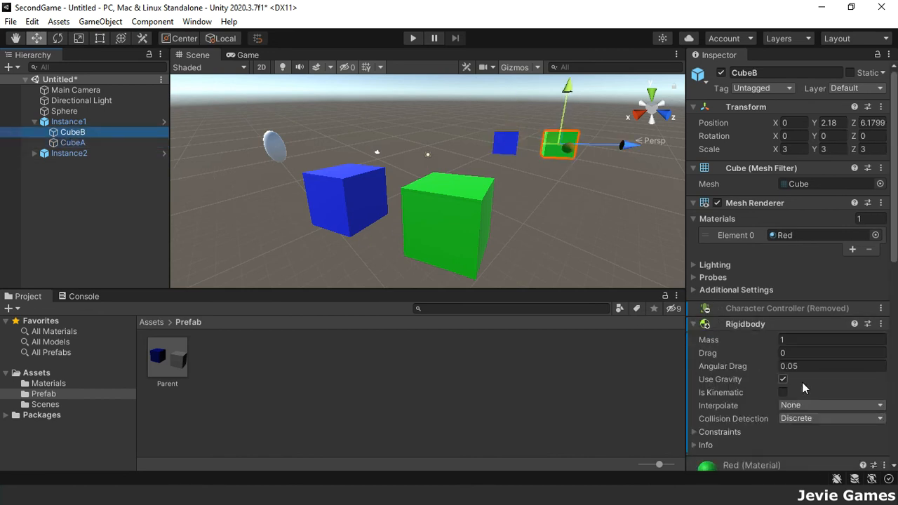
{"action": "left_click", "coordinate": [784, 344]}
{"action": "type", "text": "2.22"}
{"action": "double_click", "coordinate": [813, 341]}
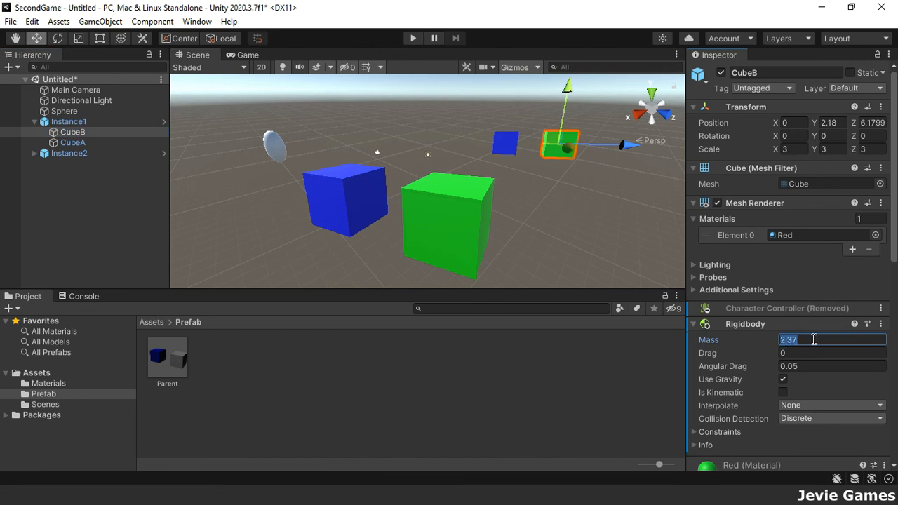
{"action": "type", "text": "5"}
Create an empty GameObject named Child and make it a child of CubeB in Instance1
{"action": "right_click", "coordinate": [79, 201]}
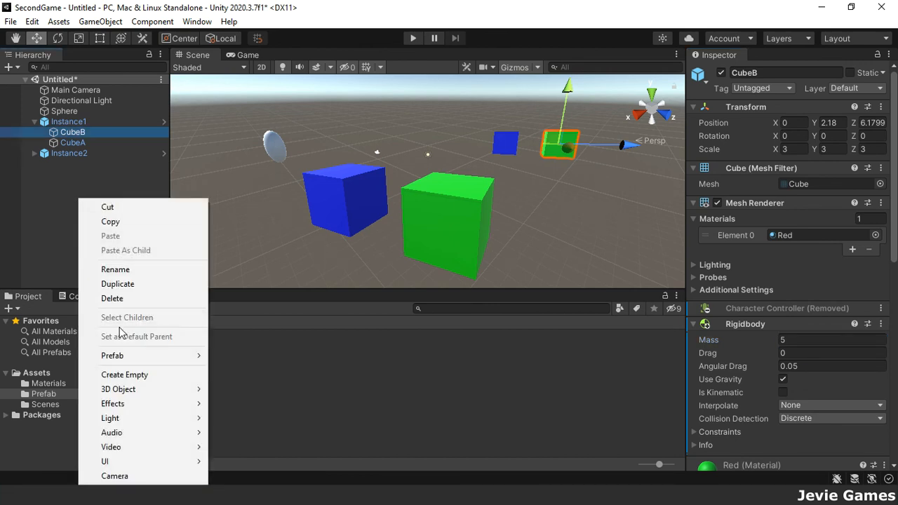
{"action": "left_click", "coordinate": [140, 374]}
{"action": "type", "text": "Child"}
{"action": "key", "text": "Return"}
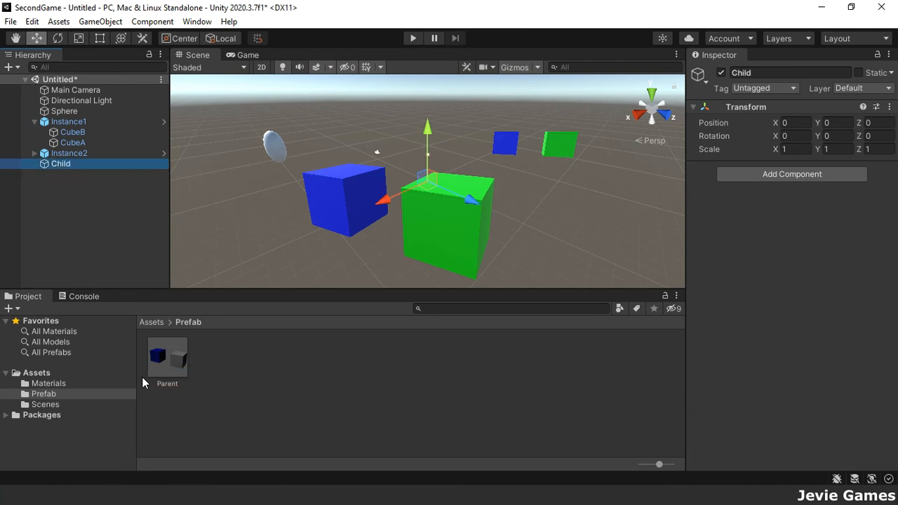
{"action": "left_click_drag", "start_coordinate": [74, 163], "coordinate": [85, 133]}
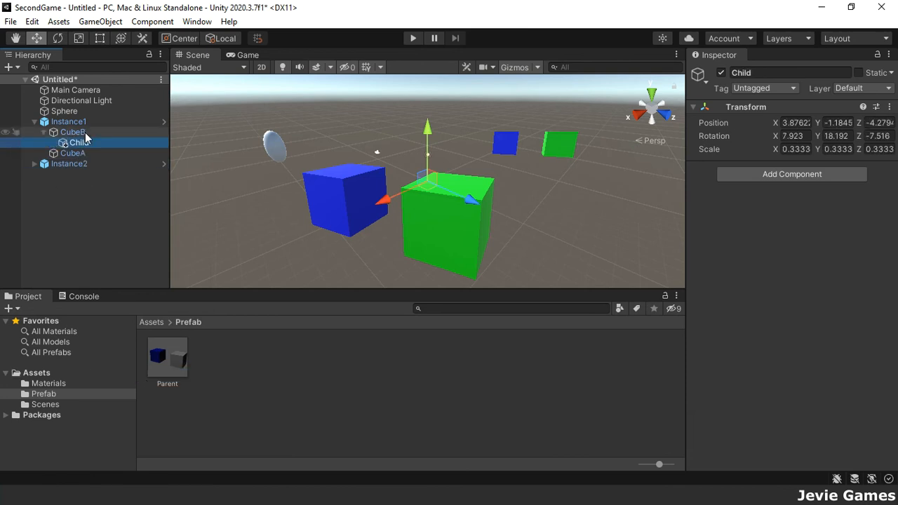
Create a new material in the Materials folder and name it Red
{"action": "left_click", "coordinate": [53, 383]}
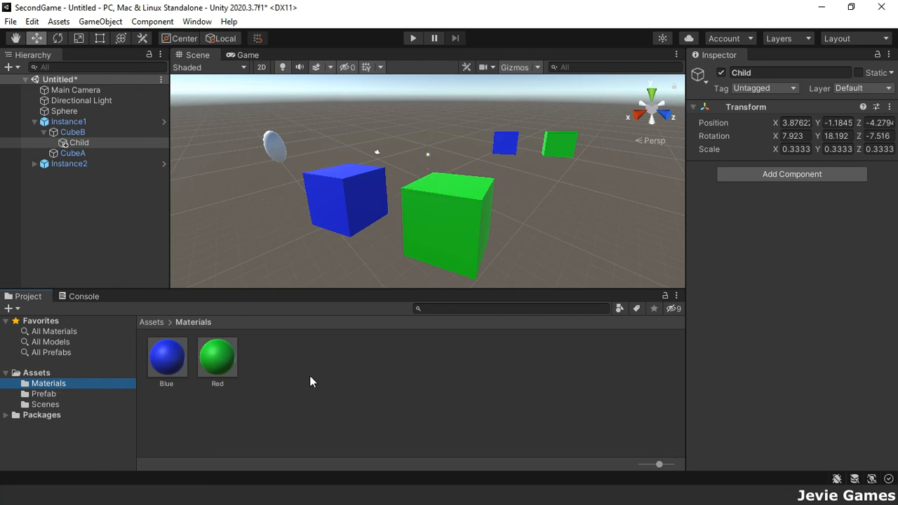
{"action": "right_click", "coordinate": [310, 375]}
{"action": "mouse_move", "coordinate": [397, 32]}
{"action": "left_click", "coordinate": [567, 264]}
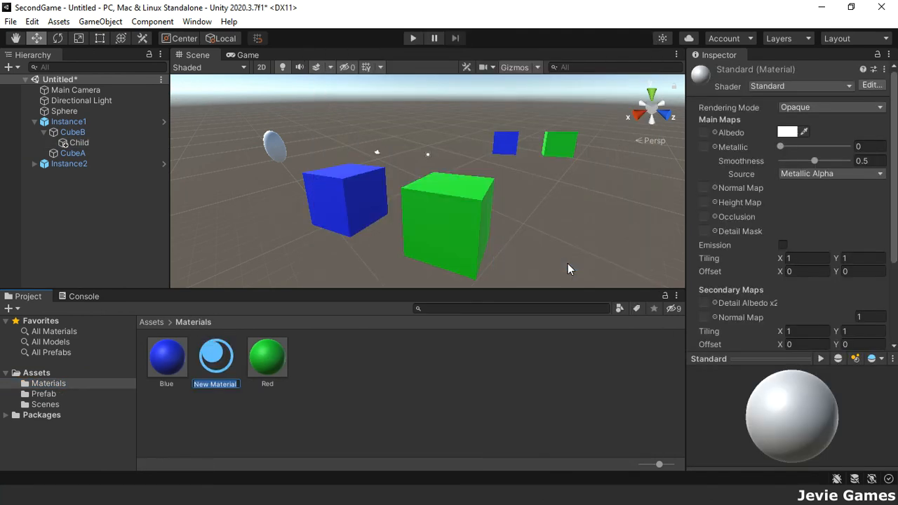
{"action": "type", "text": "Red"}
{"action": "key", "text": "Return"}
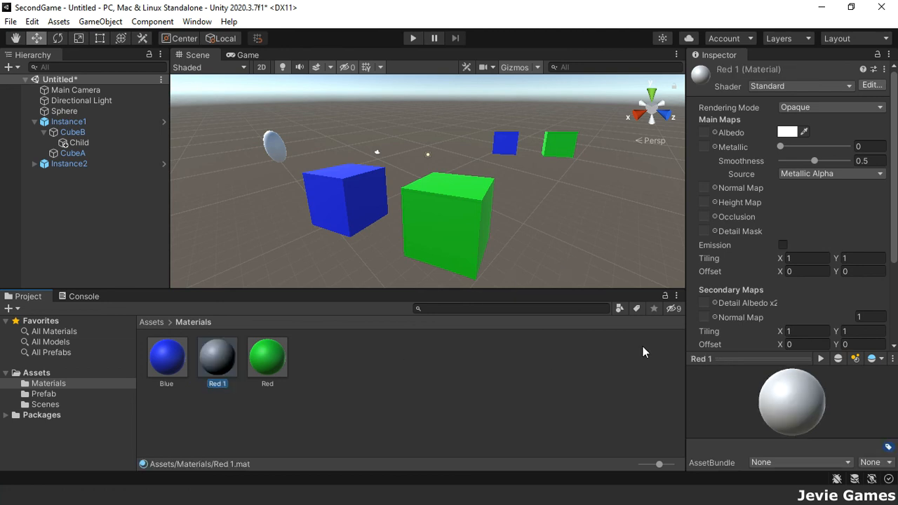
Set the new material's albedo colour to a fully saturated red
{"action": "left_click", "coordinate": [788, 132]}
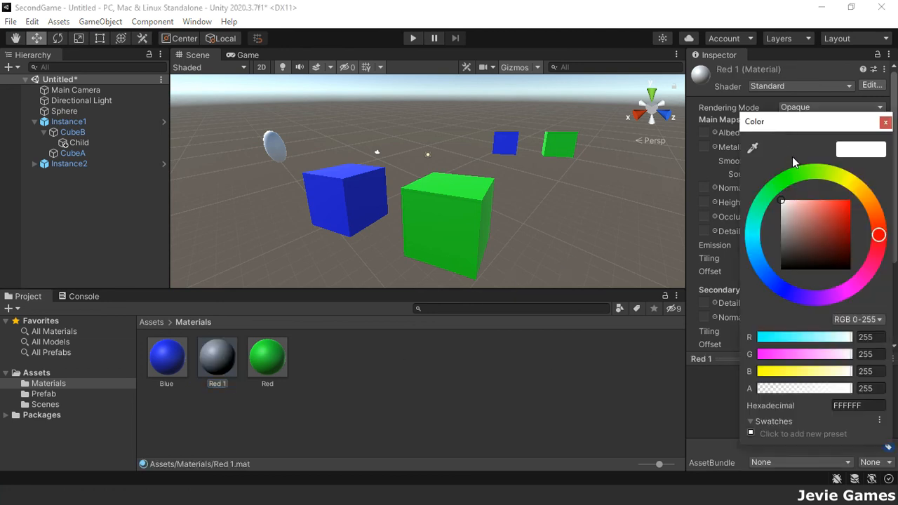
{"action": "left_click", "coordinate": [849, 202]}
{"action": "left_click", "coordinate": [885, 123]}
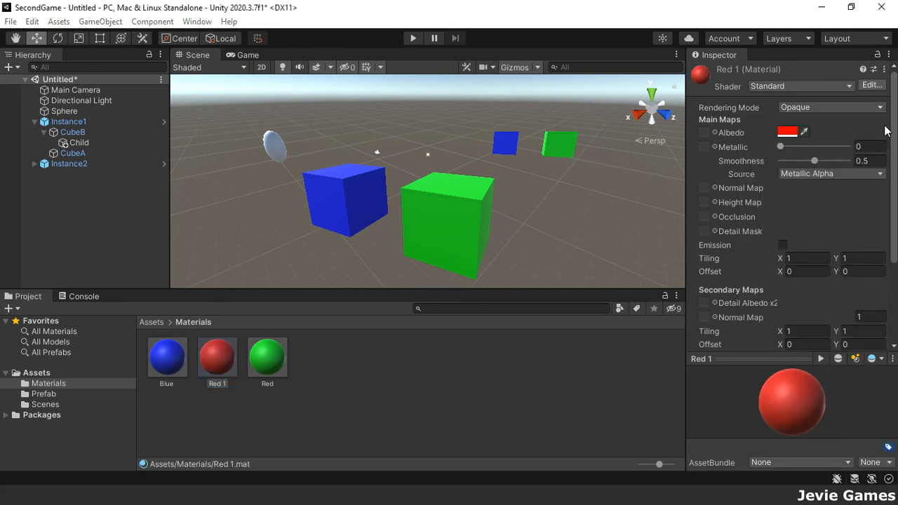
Rename the green-coloured material in the Materials folder as Green
{"action": "left_click", "coordinate": [270, 384]}
{"action": "left_click", "coordinate": [273, 384]}
{"action": "type", "text": "Gree"}
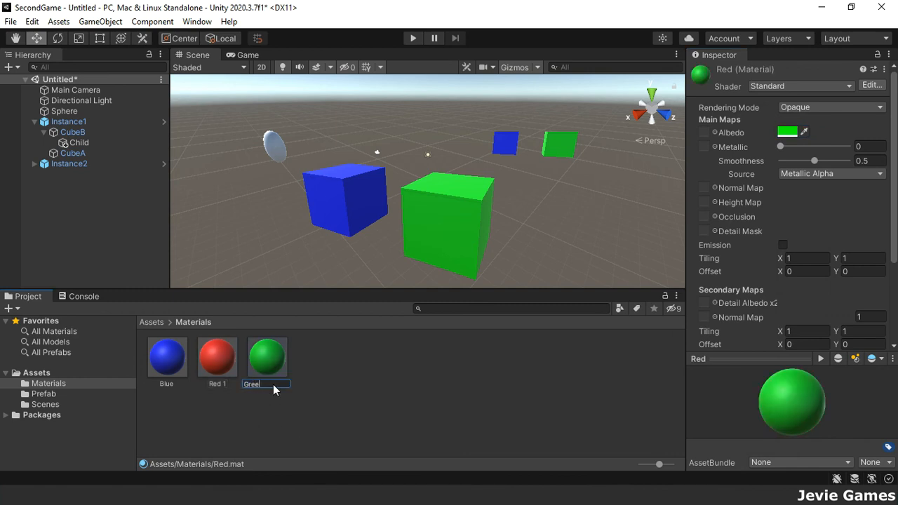
{"action": "type", "text": "n"}
{"action": "key", "text": "Return"}
Rename the red-coloured material Red 1 as Red
{"action": "left_click", "coordinate": [264, 383]}
{"action": "left_click", "coordinate": [275, 383]}
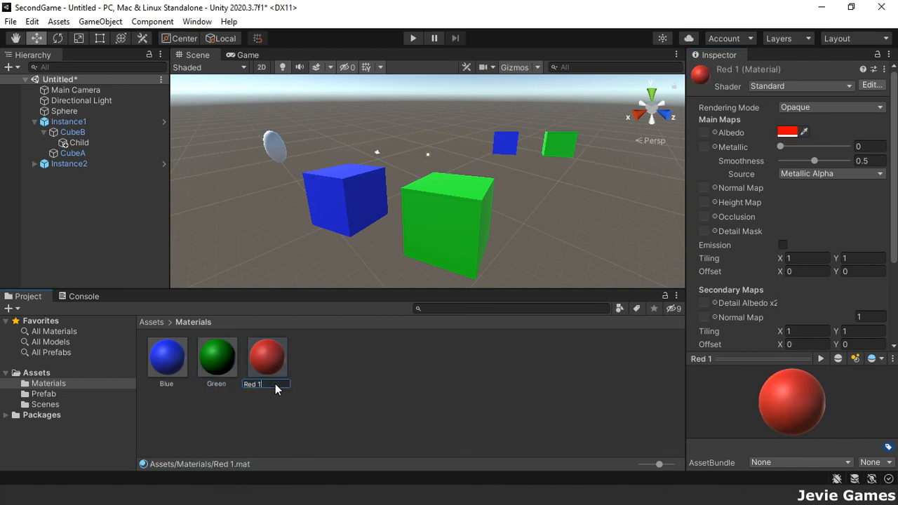
{"action": "key", "text": "BackSpace"}
{"action": "key", "text": "BackSpace"}
{"action": "key", "text": "Return"}
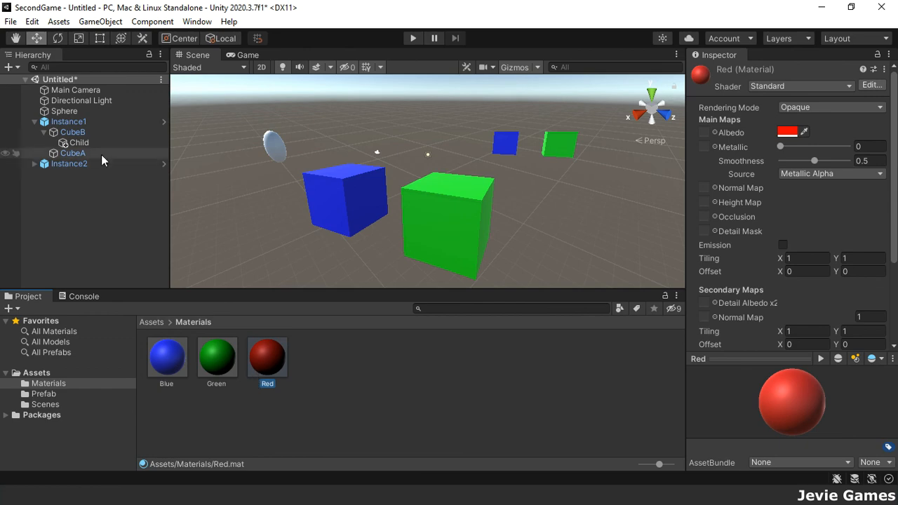
Assign the Red material to CubeB in Instance1
{"action": "left_click", "coordinate": [80, 131]}
{"action": "scroll", "coordinate": [814, 387], "scroll_direction": "down", "scroll_amount": 10}
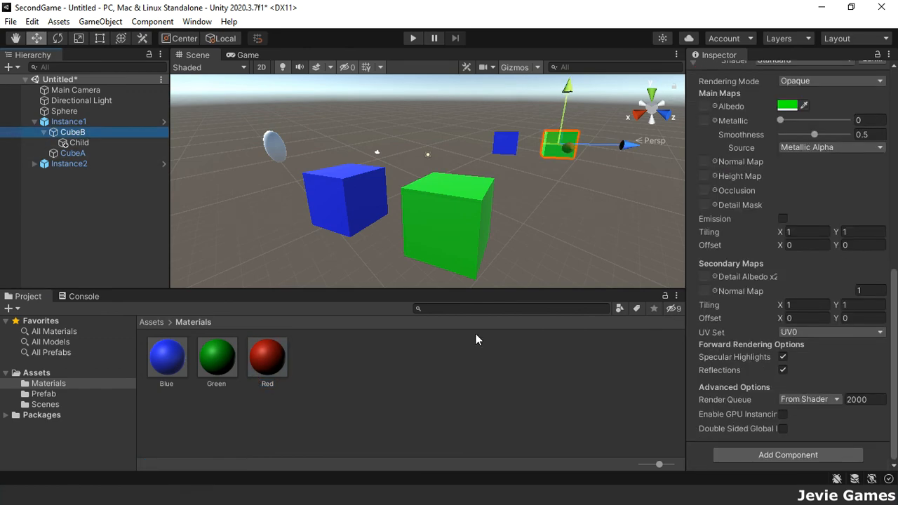
{"action": "left_click_drag", "start_coordinate": [267, 358], "coordinate": [795, 457]}
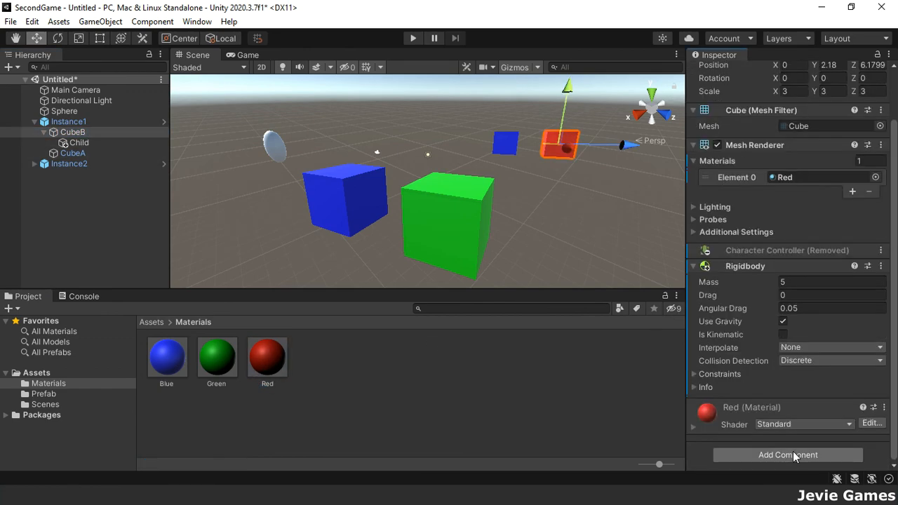
Review Instance1's prefab overrides: CubeB's Mesh Renderer, Rigidbody, Character Controller and Child, and CubeA's Box Collider
{"action": "left_click", "coordinate": [69, 121]}
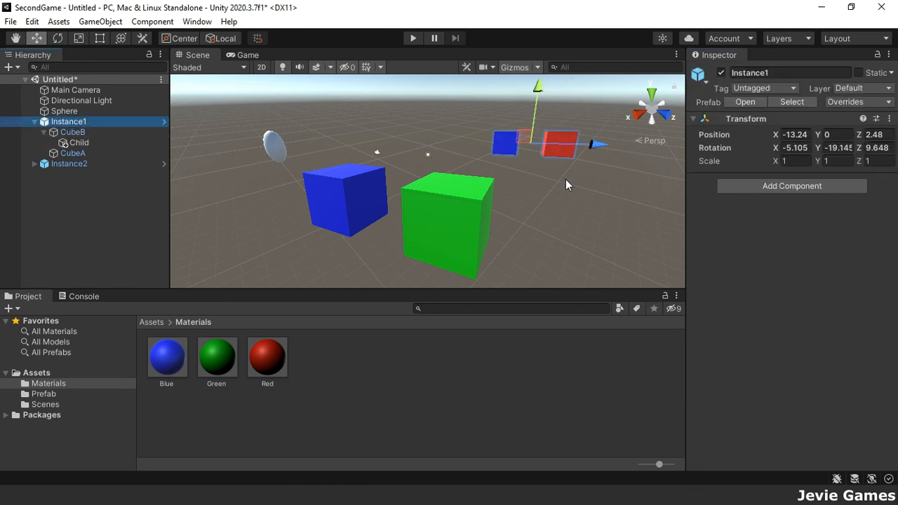
{"action": "left_click", "coordinate": [858, 101]}
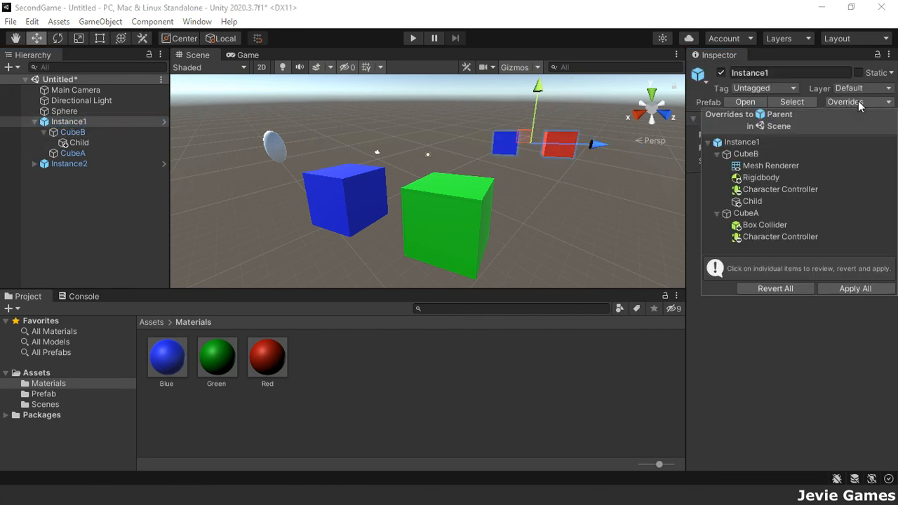
{"action": "left_click", "coordinate": [775, 167]}
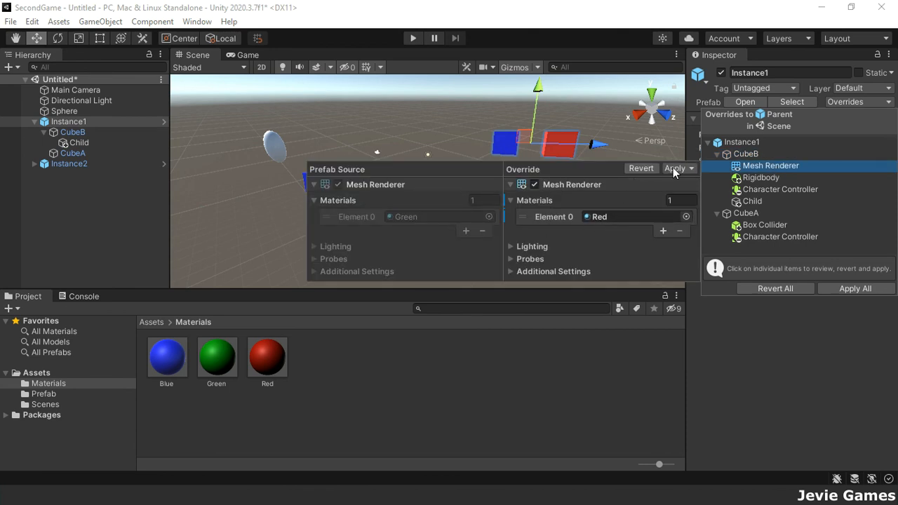
{"action": "left_click", "coordinate": [761, 178]}
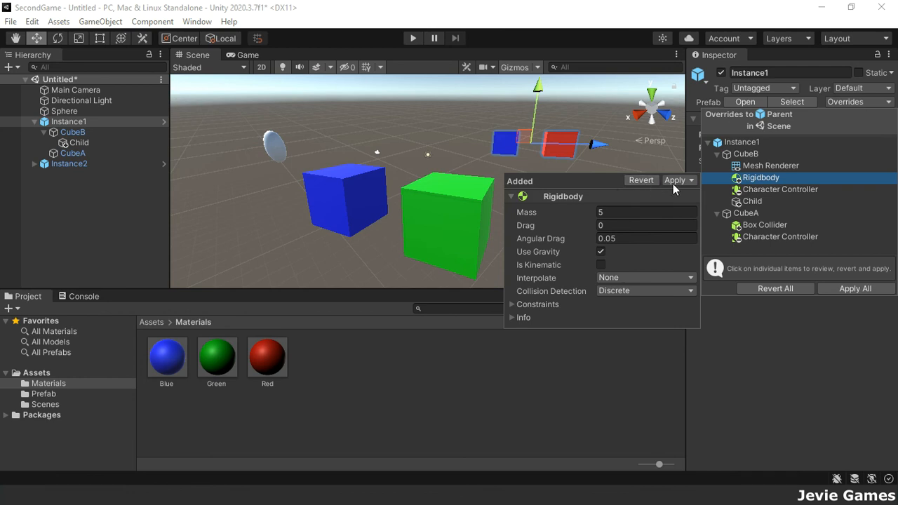
{"action": "left_click", "coordinate": [771, 191]}
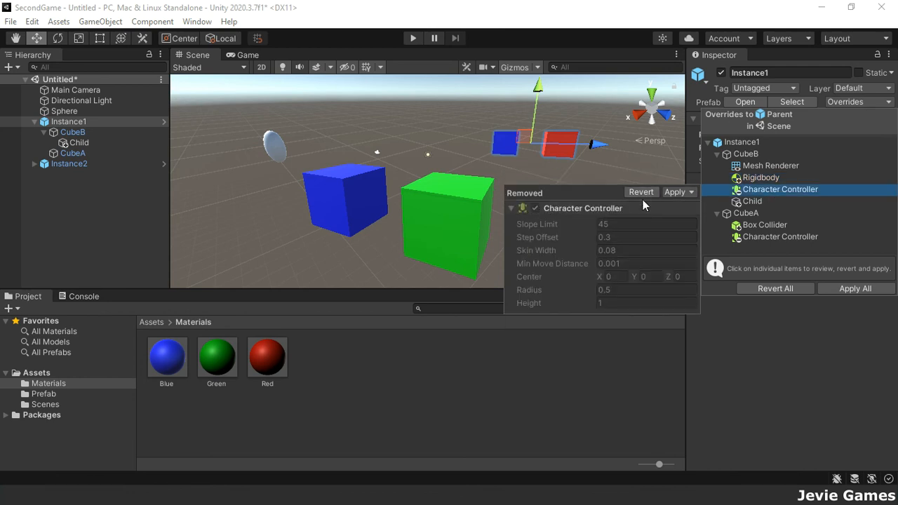
{"action": "left_click", "coordinate": [752, 202]}
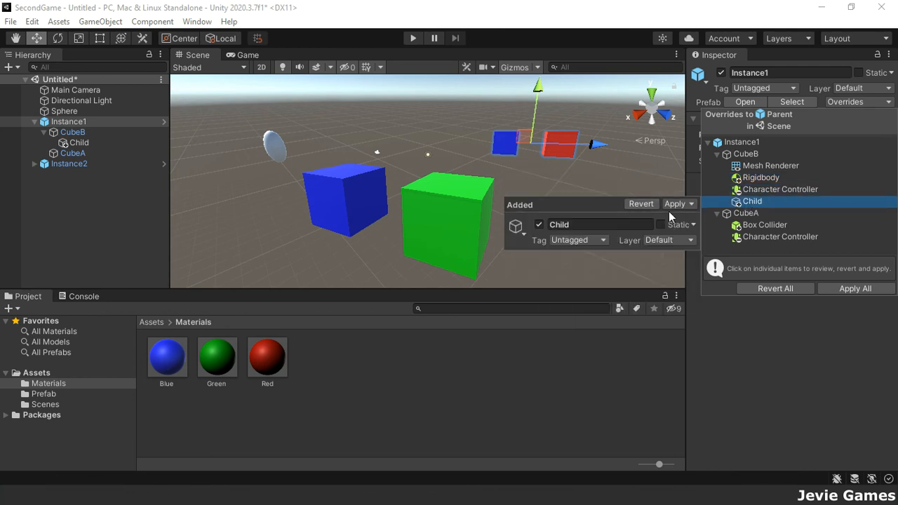
{"action": "left_click", "coordinate": [745, 213]}
{"action": "left_click", "coordinate": [765, 225]}
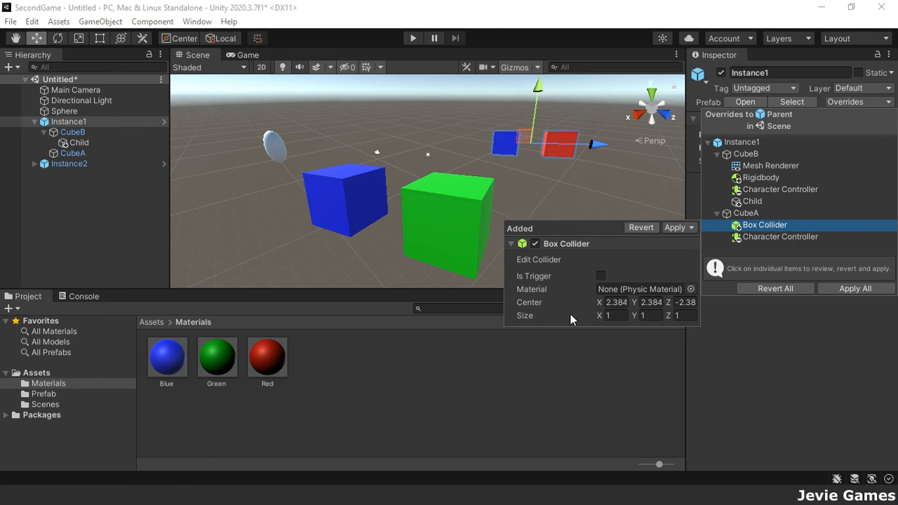
Apply Instance1's Character Controller removals on CubeA and CubeB to the prefab Parent
{"action": "left_click", "coordinate": [754, 237]}
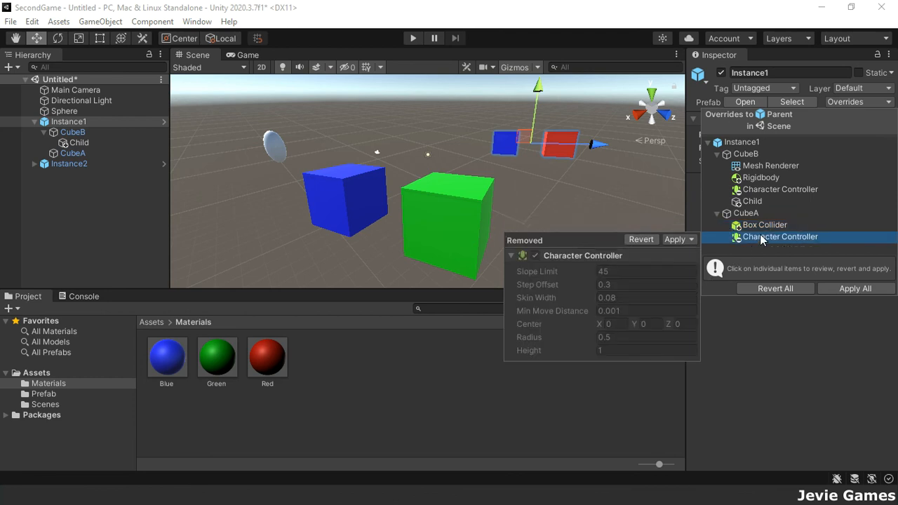
{"action": "left_click", "coordinate": [665, 241]}
{"action": "left_click", "coordinate": [694, 256]}
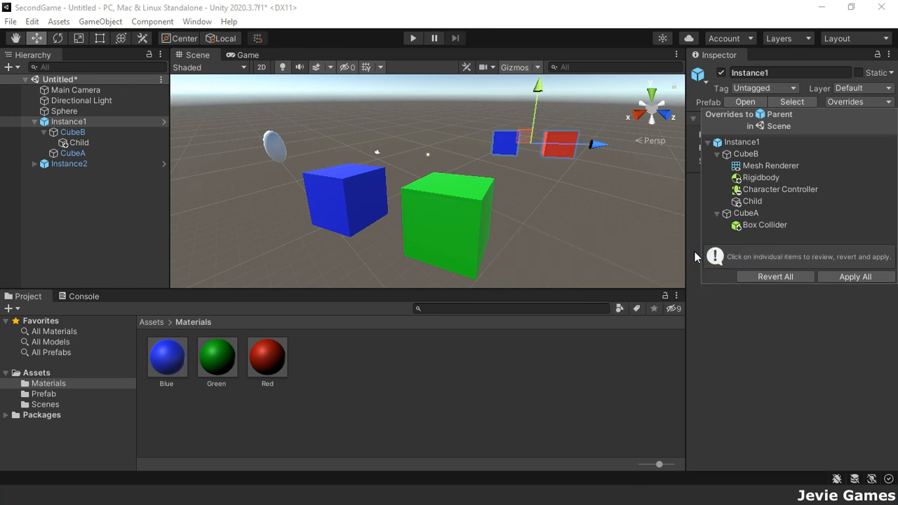
{"action": "left_click", "coordinate": [754, 202]}
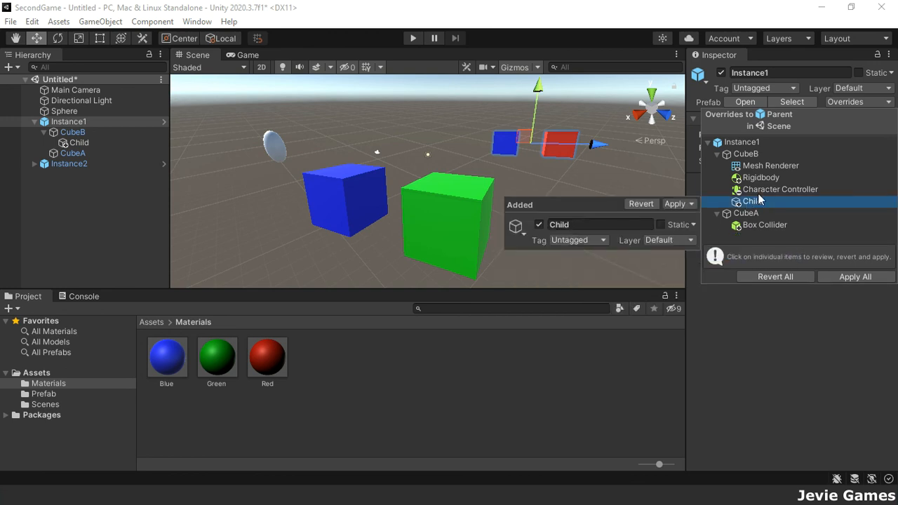
{"action": "left_click", "coordinate": [766, 189]}
{"action": "left_click", "coordinate": [691, 192]}
{"action": "left_click", "coordinate": [698, 209]}
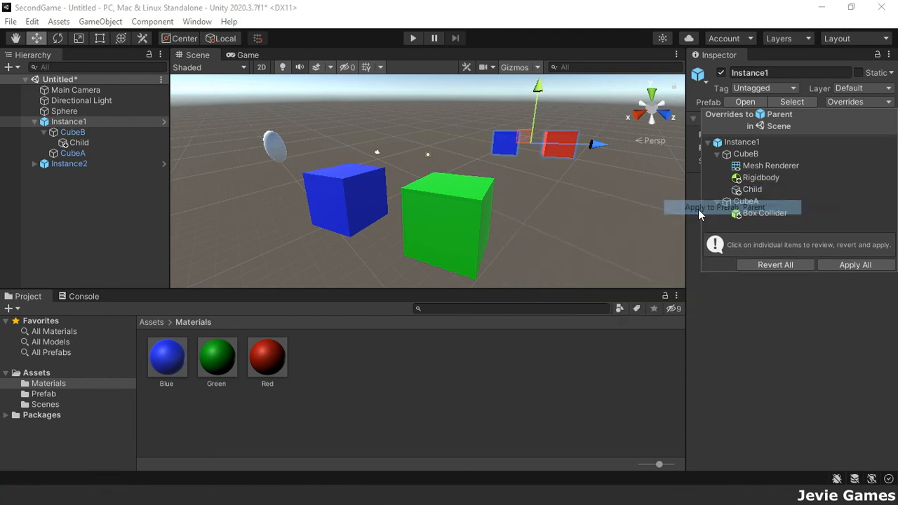
Apply the Red material override in CubeB's Mesh Renderer to the prefab
{"action": "left_click", "coordinate": [750, 155]}
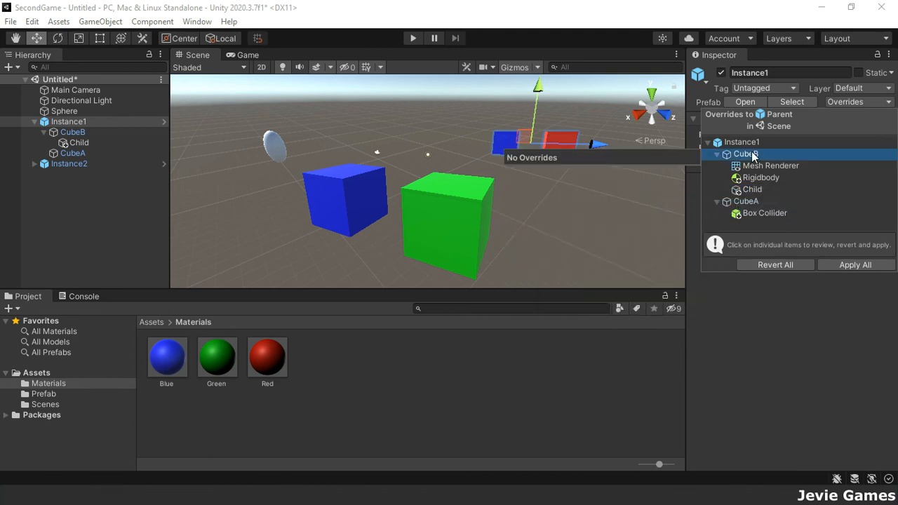
{"action": "left_click", "coordinate": [767, 166]}
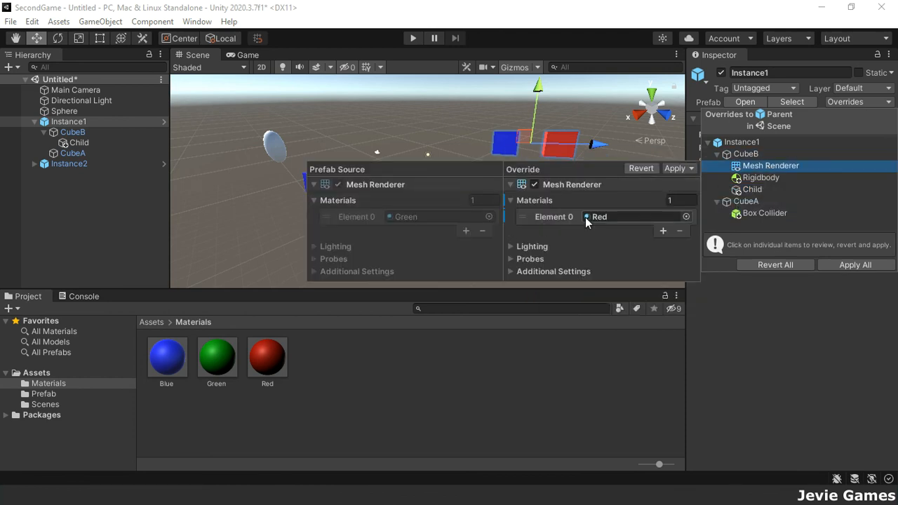
{"action": "left_click", "coordinate": [675, 169]}
{"action": "left_click", "coordinate": [719, 183]}
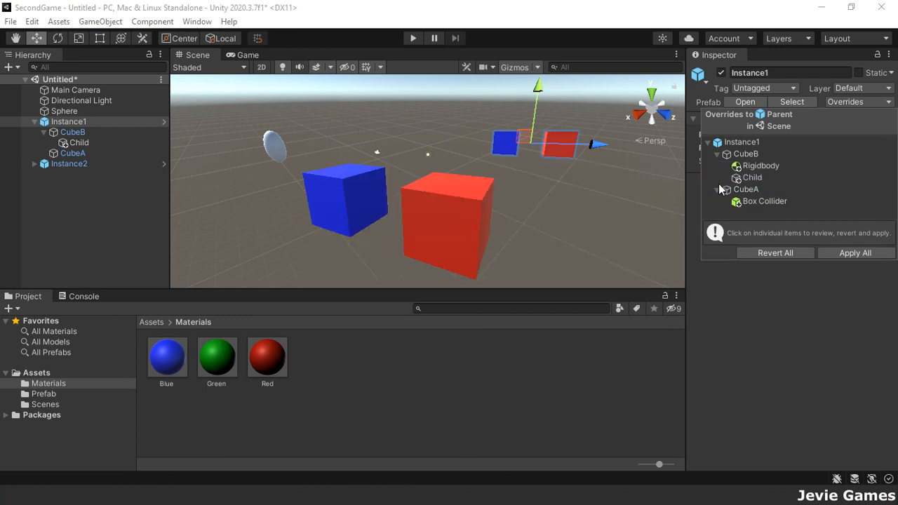
Unpack the Instance2 prefab instance completely and check its CubeB and CubeA children
{"action": "right_click", "coordinate": [69, 164]}
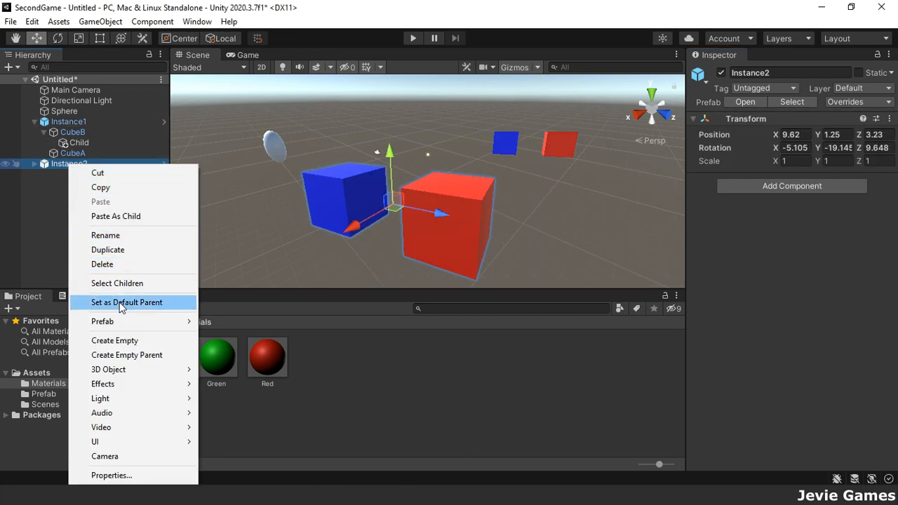
{"action": "mouse_move", "coordinate": [123, 321]}
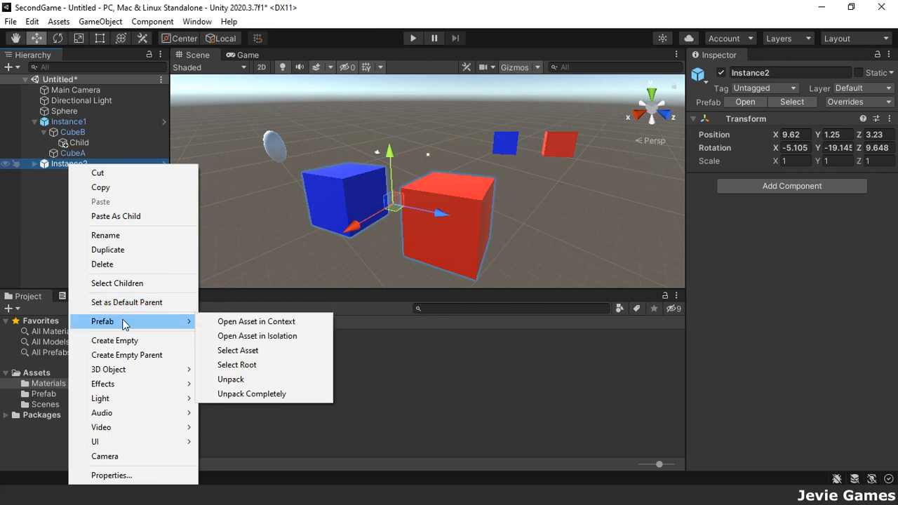
{"action": "left_click", "coordinate": [269, 395]}
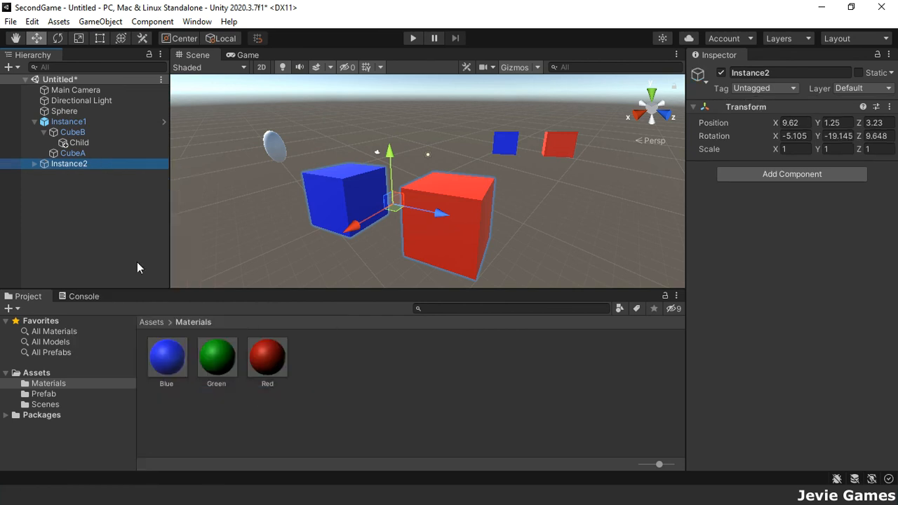
{"action": "left_click", "coordinate": [35, 165]}
{"action": "left_click", "coordinate": [64, 175]}
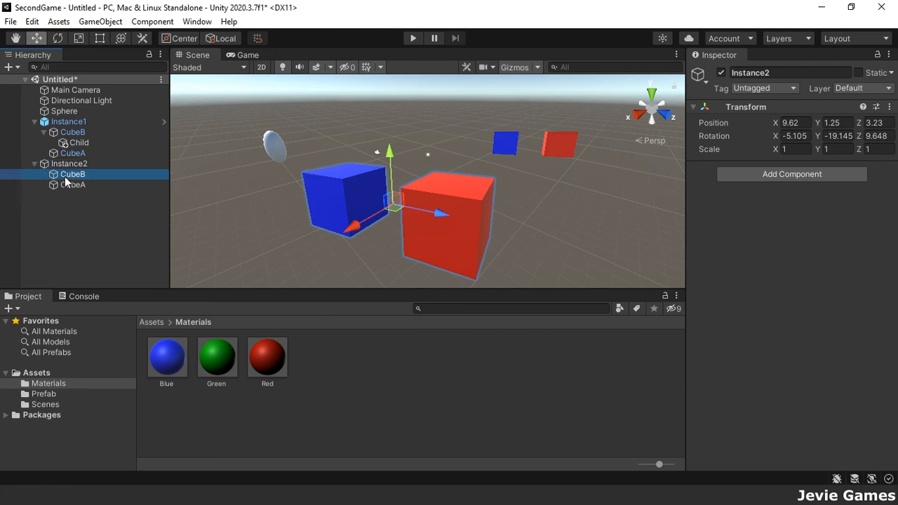
{"action": "left_click", "coordinate": [77, 186]}
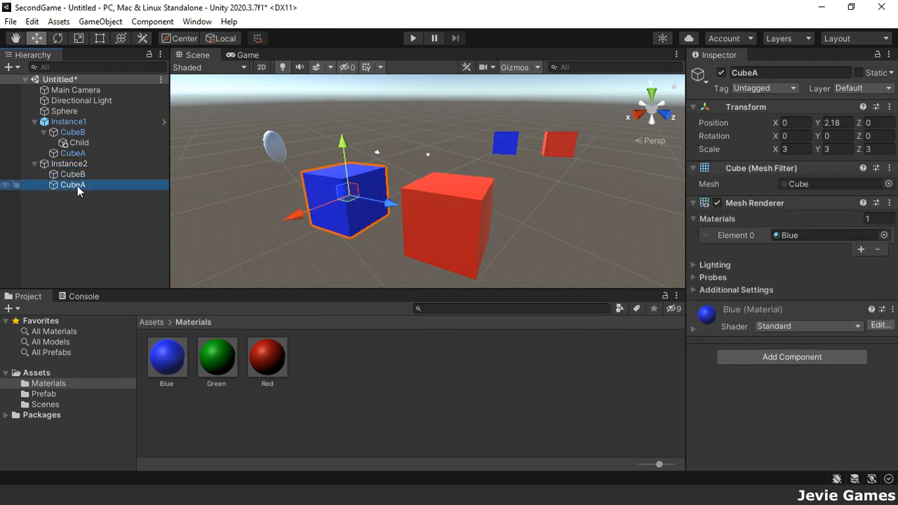
{"action": "left_click", "coordinate": [450, 364]}
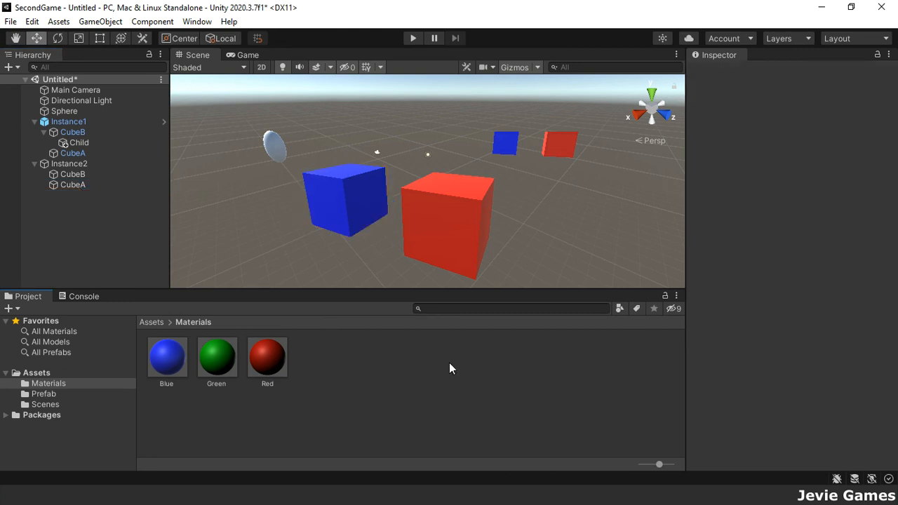